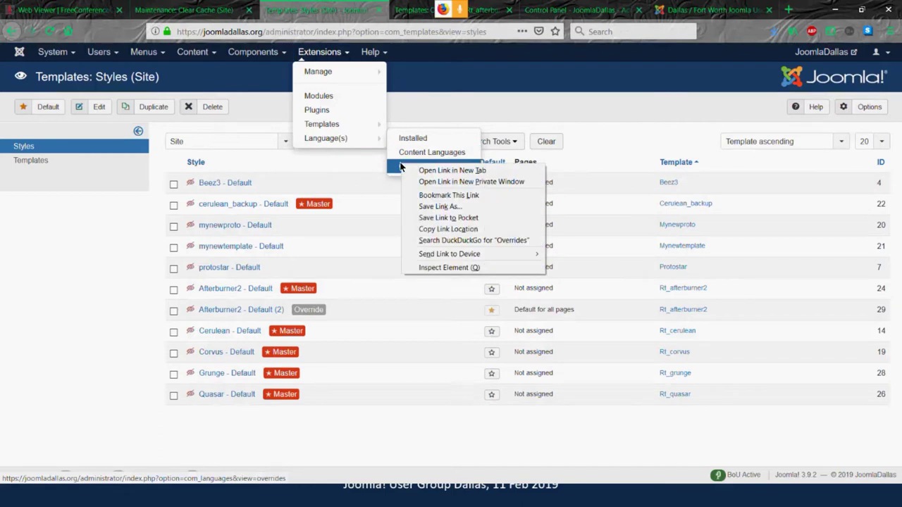
# - Open the language overrides list, and bring up a refreshed Member-Area login page on the public site
pyautogui.click(395, 163)
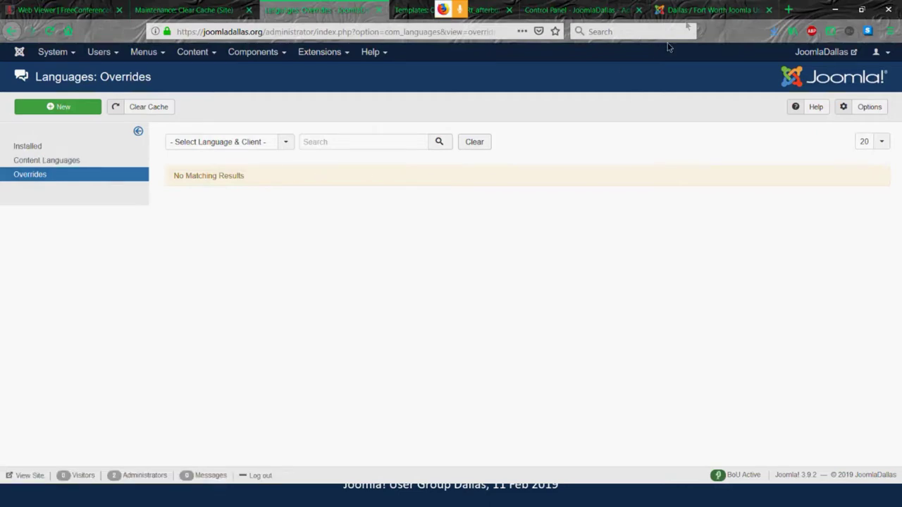
pyautogui.click(708, 13)
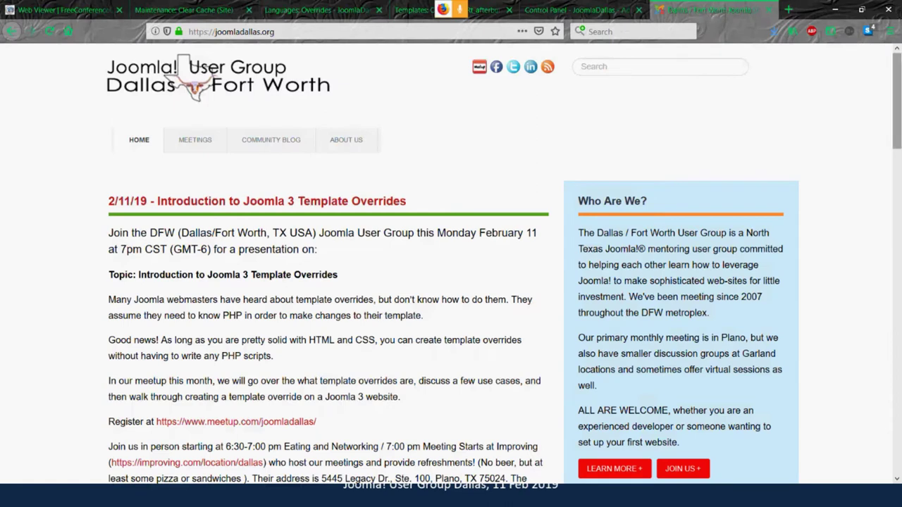
pyautogui.moveTo(896, 70); pyautogui.dragTo(900, 440)
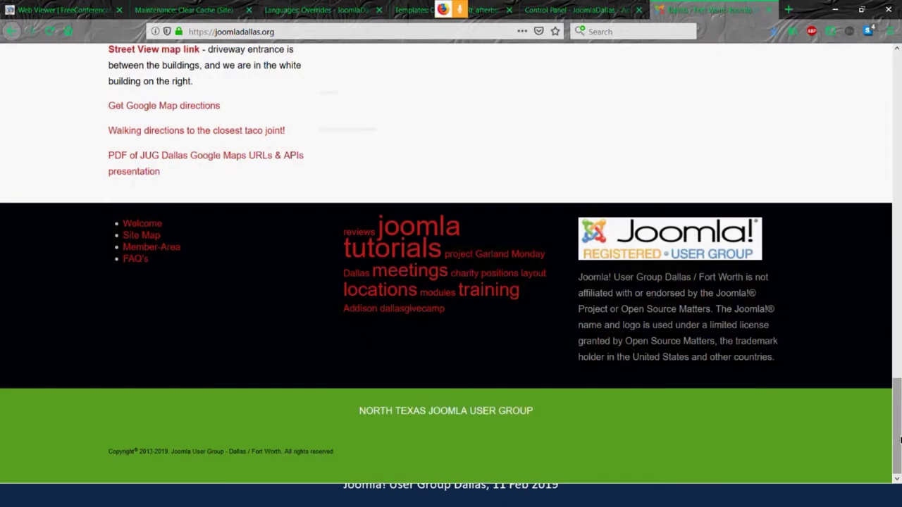
pyautogui.click(169, 254)
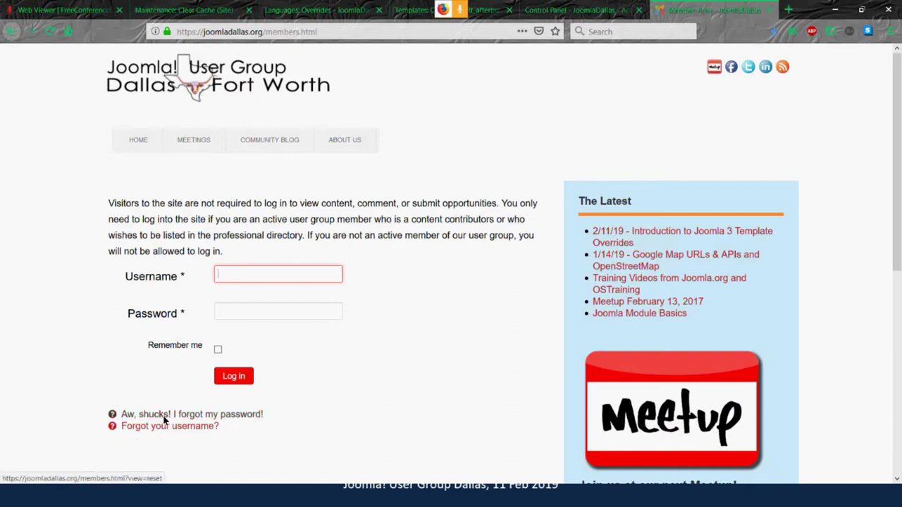
pyautogui.click(51, 32)
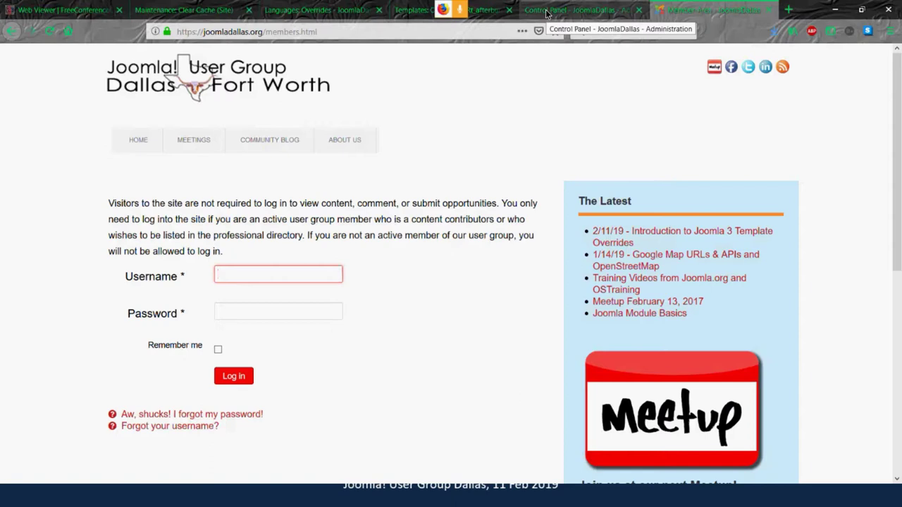
# - Filter the language overrides to English (en-GB) - Site and start a new override
pyautogui.click(546, 12)
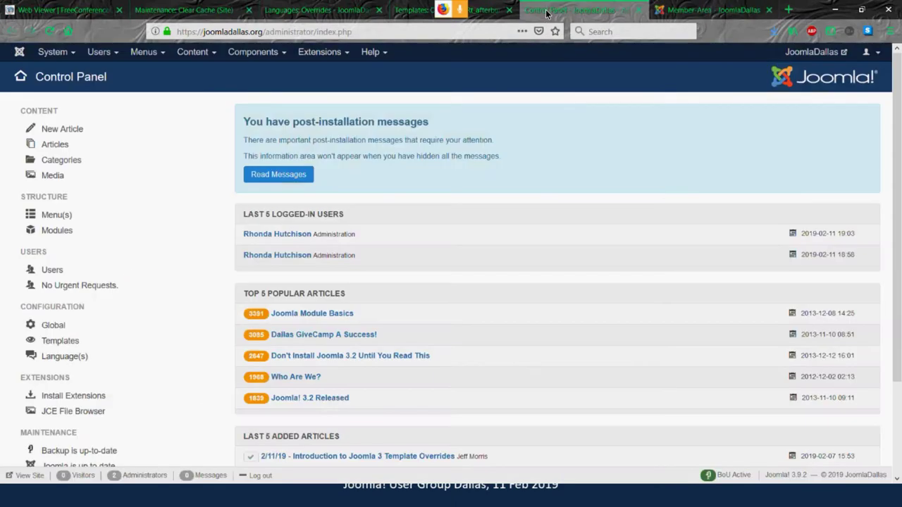
pyautogui.click(300, 12)
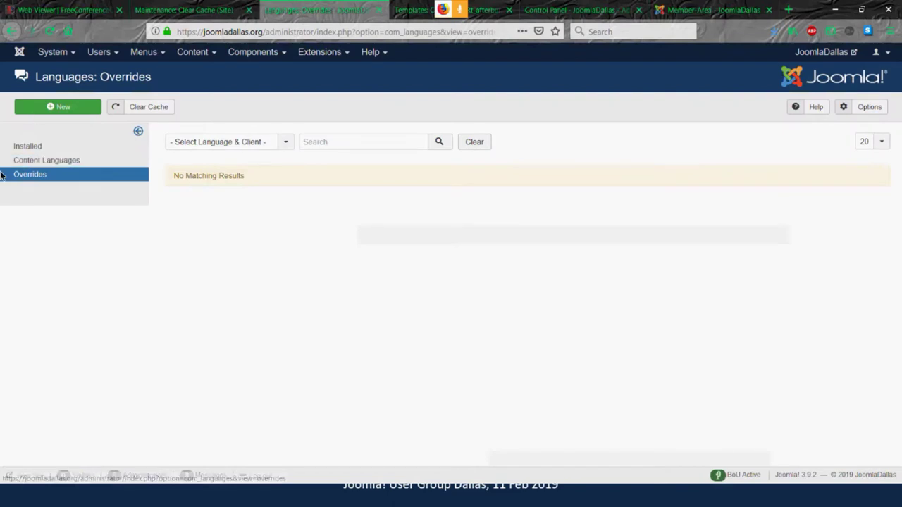
pyautogui.click(284, 143)
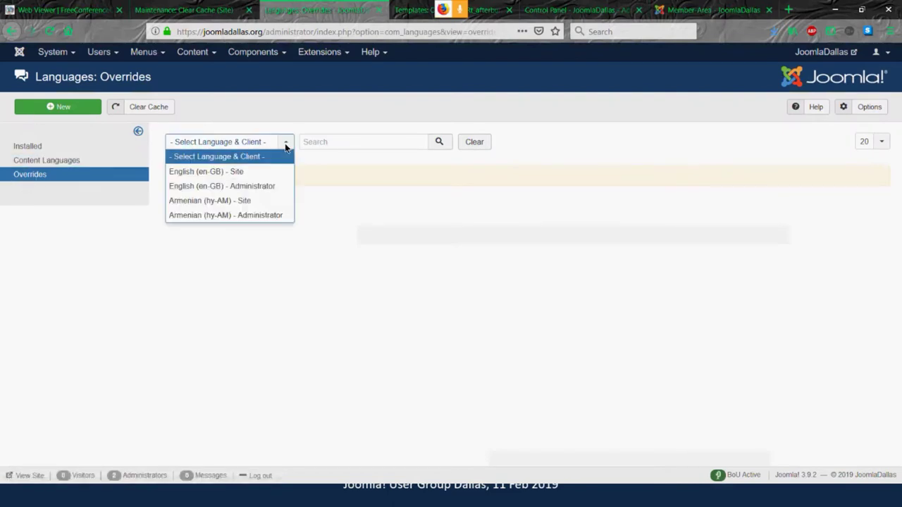
pyautogui.click(240, 172)
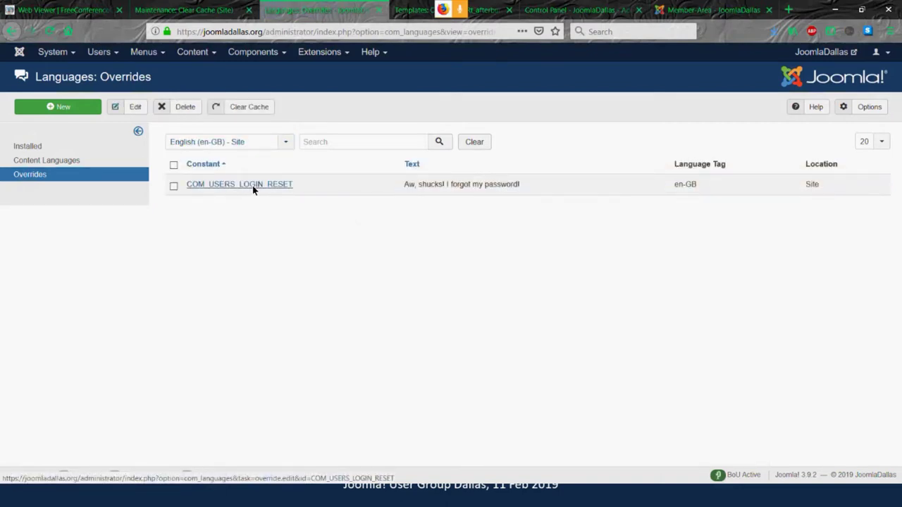
pyautogui.click(69, 108)
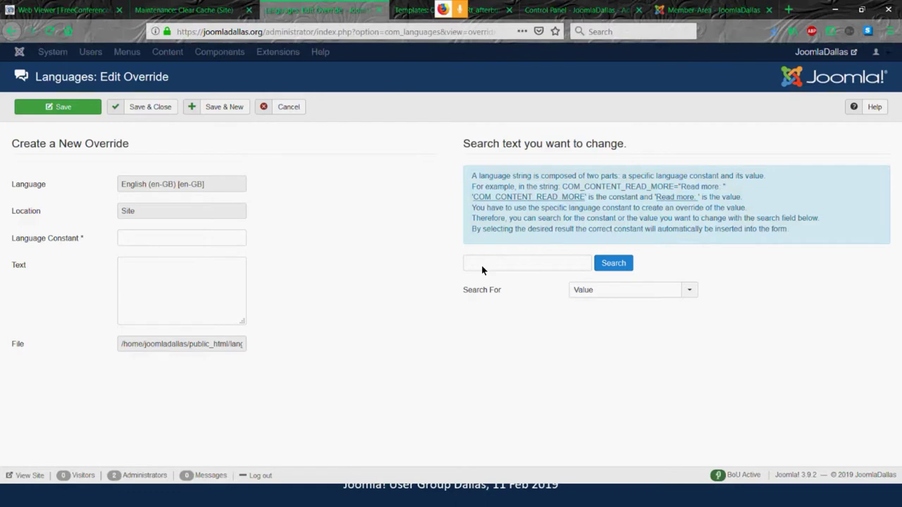
# - Search language string values for "forgot your username" and choose COM_USERS_LOGIN_REMIND as the constant to override
pyautogui.click(699, 13)
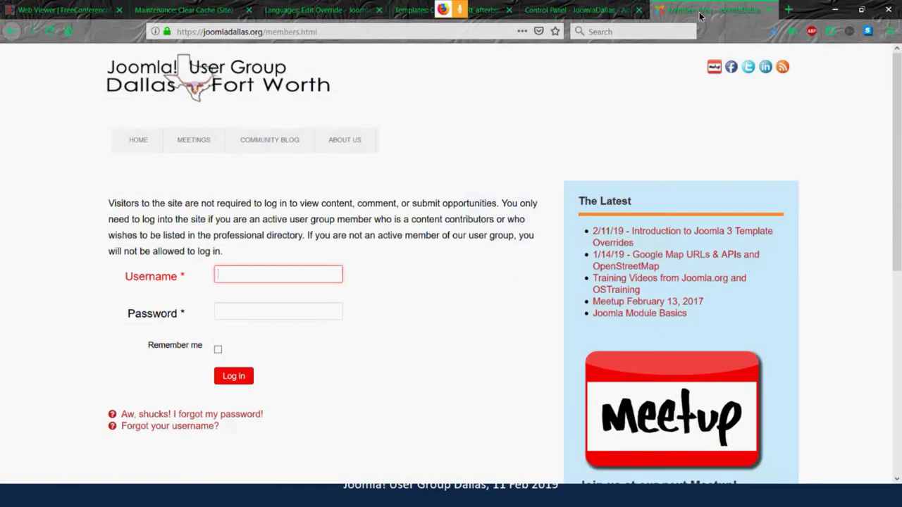
pyautogui.click(289, 10)
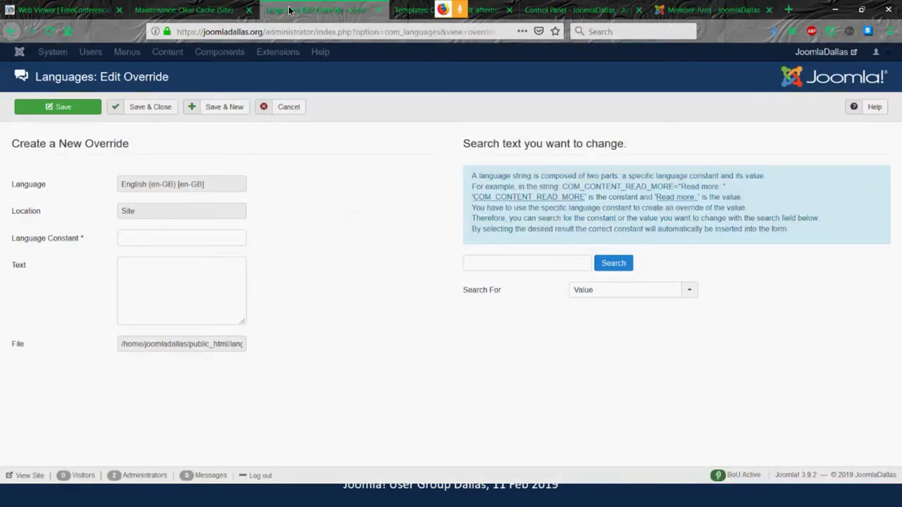
pyautogui.click(477, 264)
pyautogui.write('forgot your username')
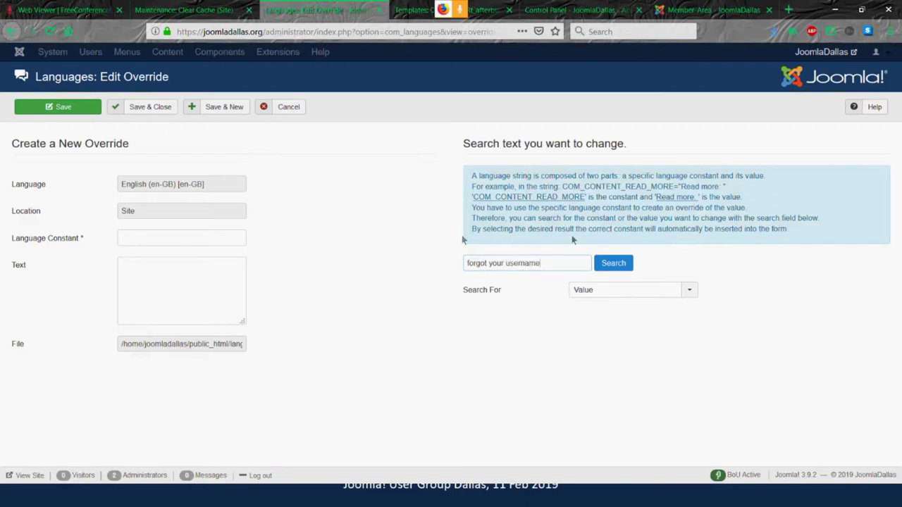
pyautogui.click(614, 262)
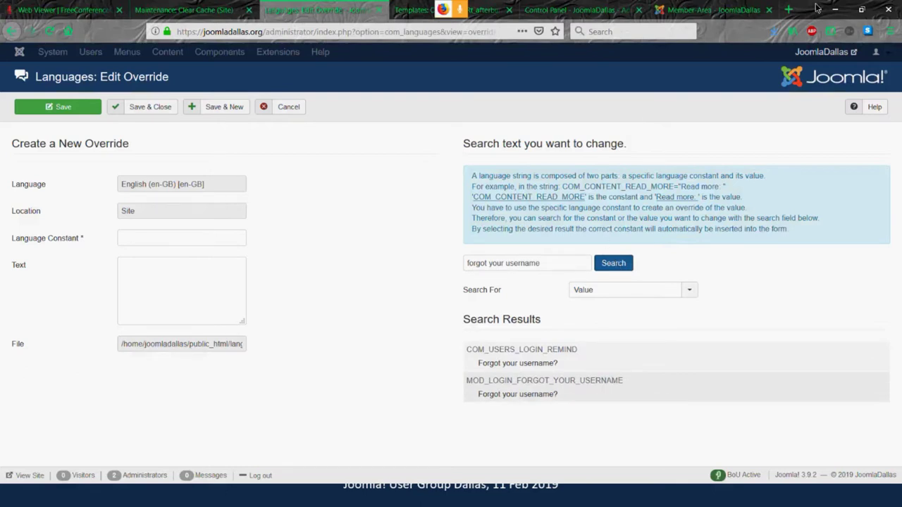
pyautogui.click(732, 13)
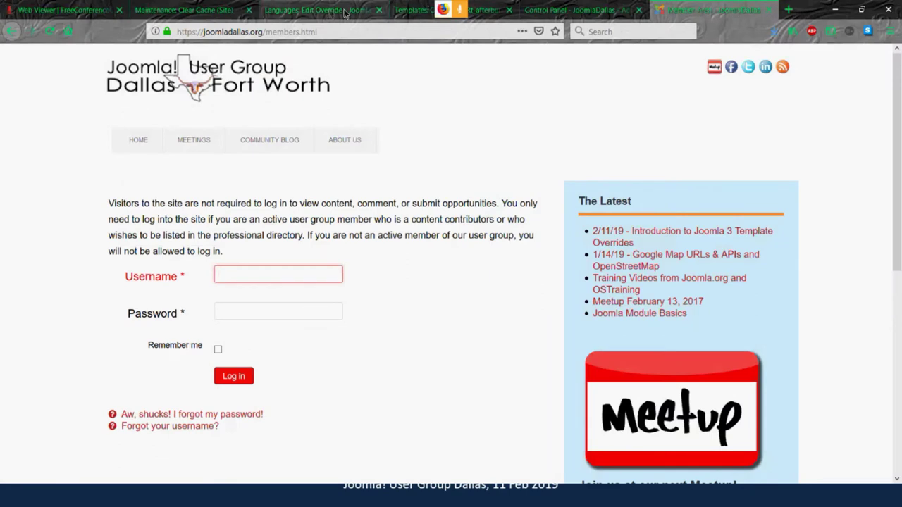
pyautogui.click(322, 14)
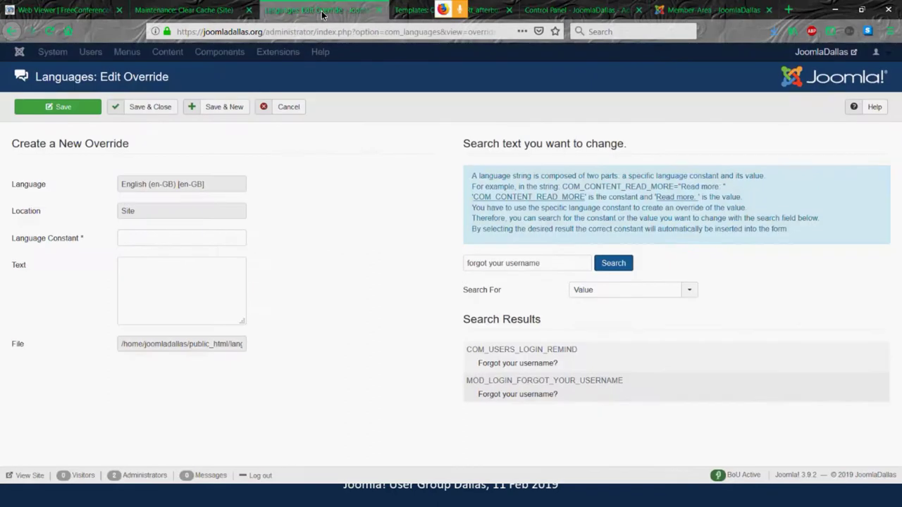
pyautogui.click(517, 362)
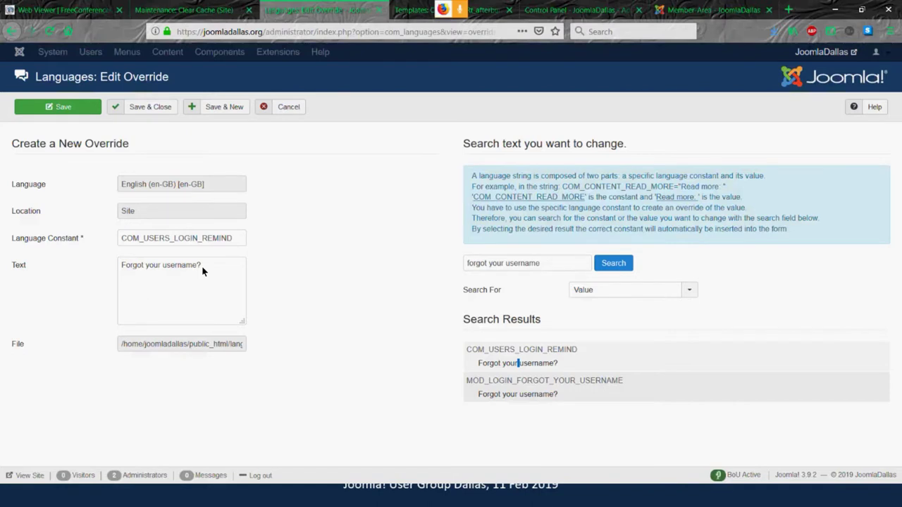
pyautogui.hotkey('alt', 'Tab')
pyautogui.hotkey('alt', 'Tab')
pyautogui.hotkey('alt', 'Tab')
pyautogui.hotkey('alt', 'Tab')
pyautogui.hotkey('alt', 'Tab')
pyautogui.press('Escape')
pyautogui.hotkey('alt', 'Tab')
pyautogui.hotkey('alt', 'Tab')
pyautogui.hotkey('alt', 'Tab')
pyautogui.hotkey('alt', 'Tab')
pyautogui.hotkey('alt', 'Tab')
pyautogui.hotkey('alt', 'Tab')
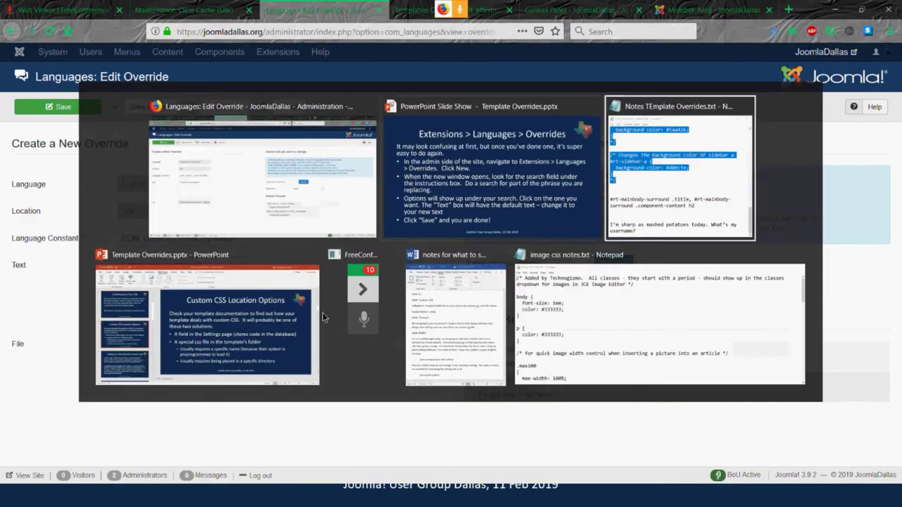
pyautogui.click(522, 319)
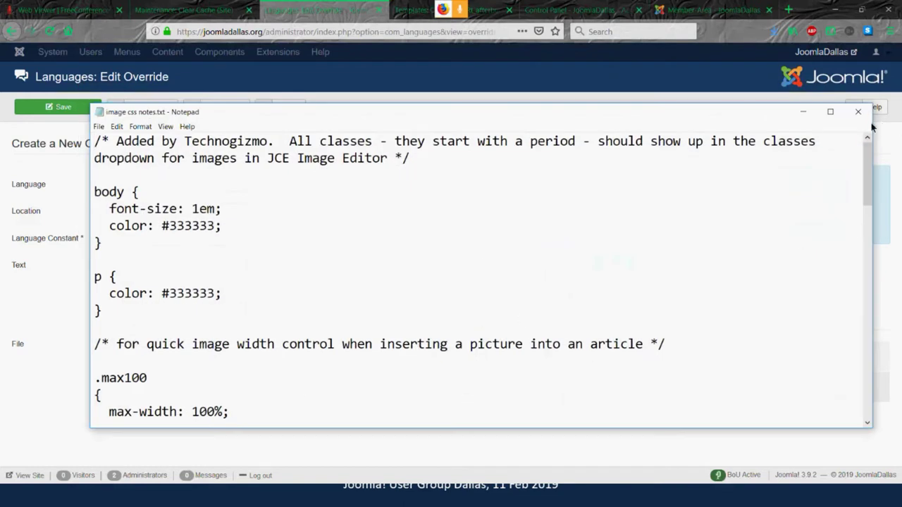
pyautogui.moveTo(868, 156); pyautogui.dragTo(877, 333)
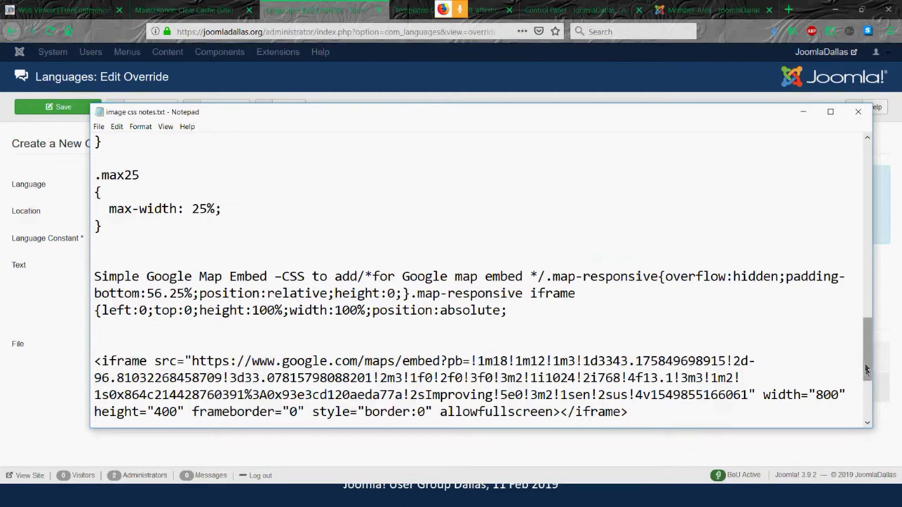
pyautogui.rightClick(865, 358)
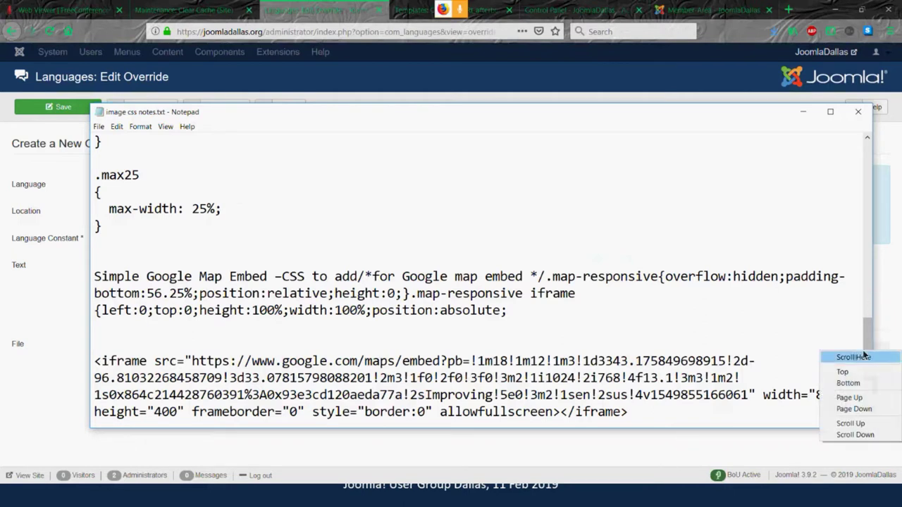
pyautogui.click(867, 326)
pyautogui.moveTo(867, 326); pyautogui.dragTo(858, 233)
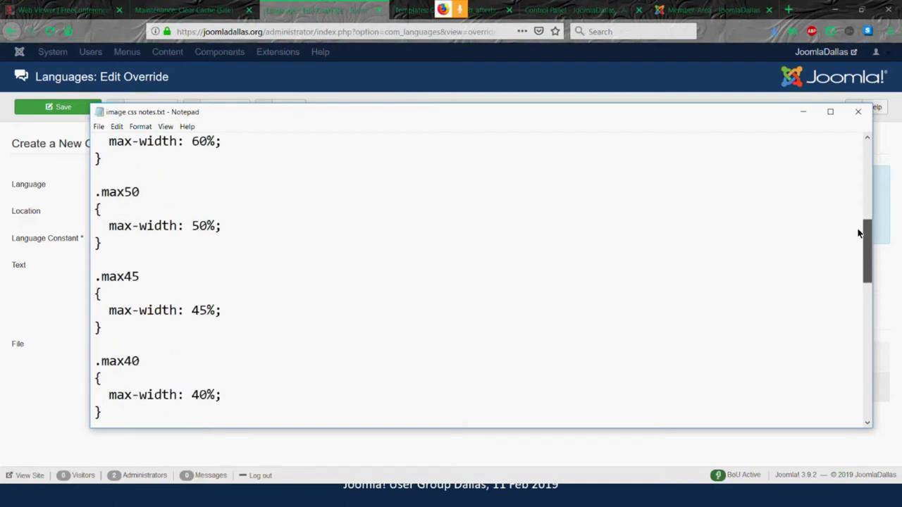
pyautogui.click(801, 111)
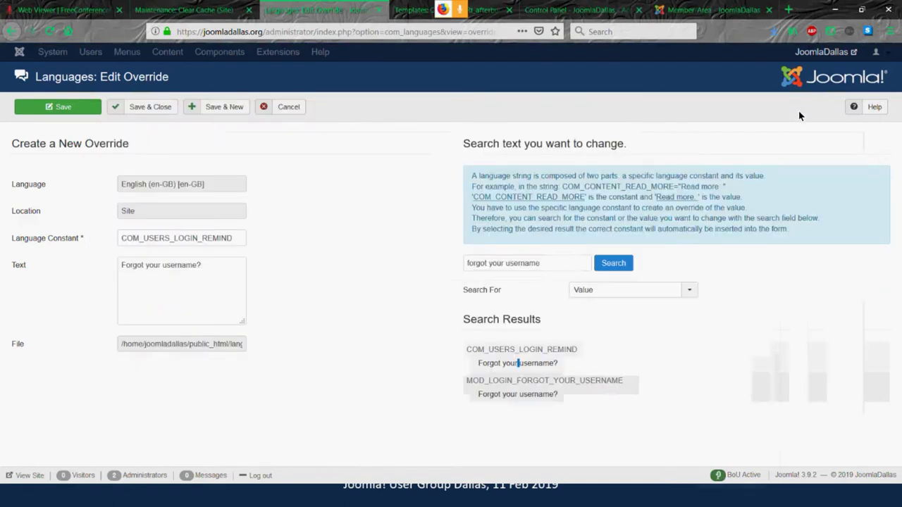
# - Switch to the Notes TEmplate Overrides.txt file in Notepad and copy the sentence "I'm sharp as mashed potatoes today. What's my username?"
pyautogui.hotkey('alt', 'Tab')
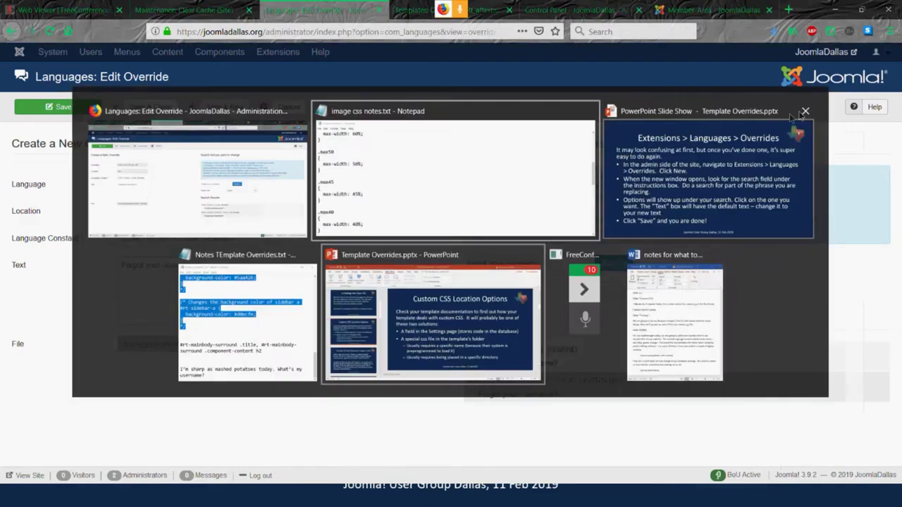
pyautogui.click(230, 325)
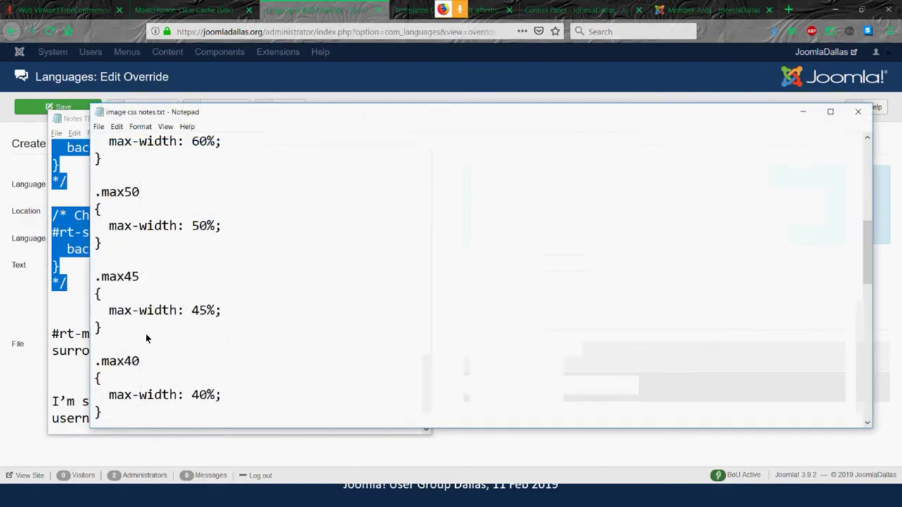
pyautogui.click(54, 317)
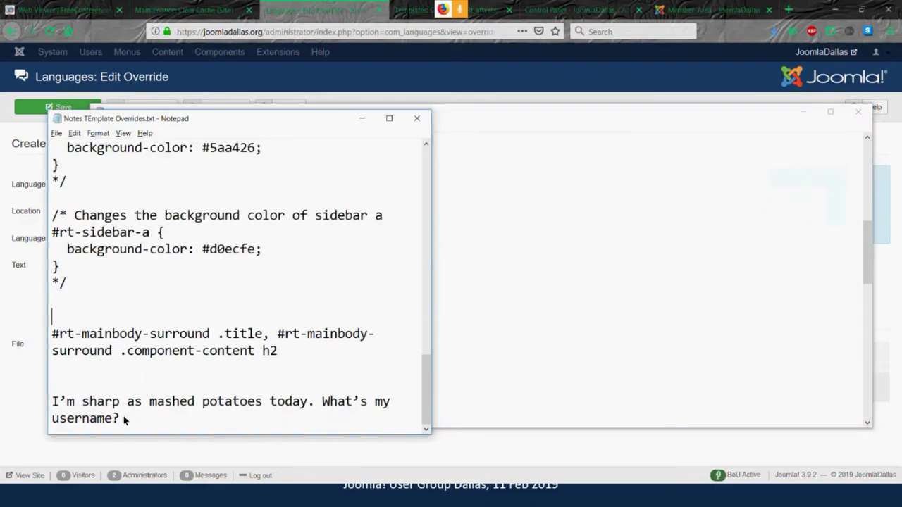
pyautogui.moveTo(123, 415); pyautogui.dragTo(66, 406)
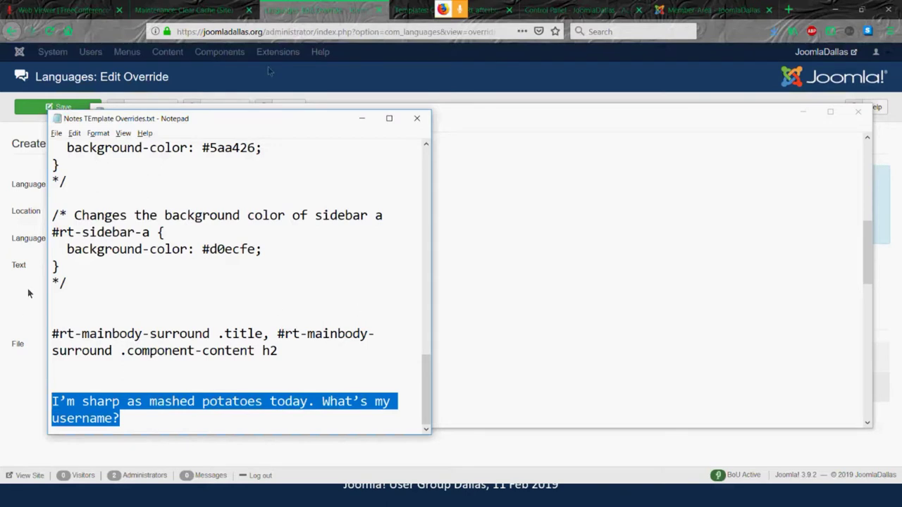
# - Back in the browser, replace the override's text with "I'm sharp as mashed potatoes today. What's my username?" and save it
pyautogui.click(304, 9)
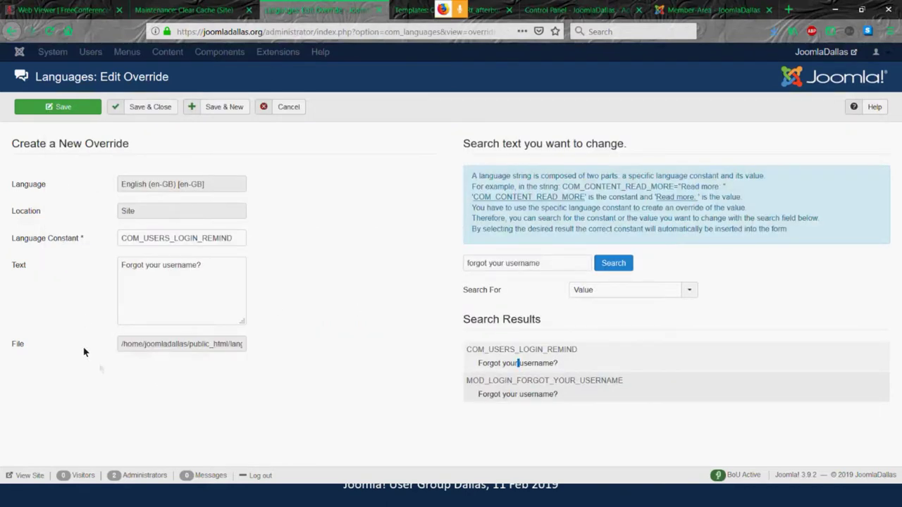
pyautogui.moveTo(203, 265); pyautogui.dragTo(109, 268)
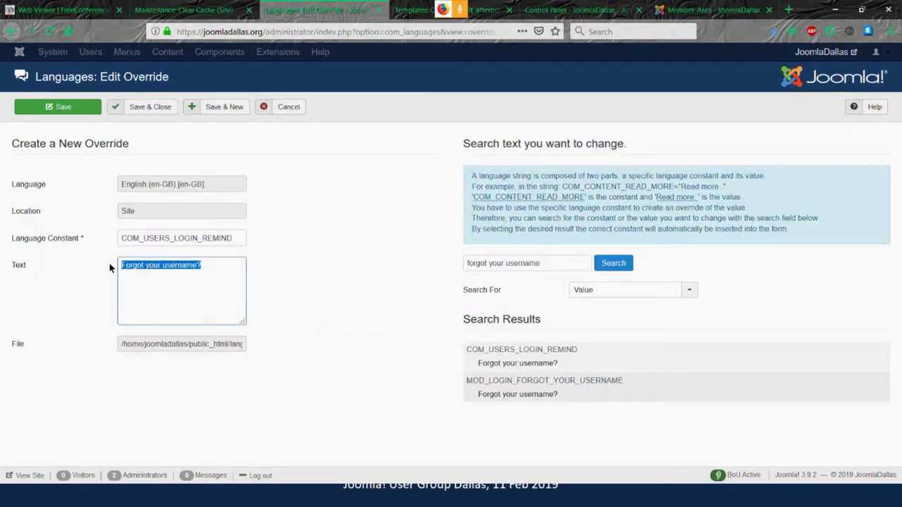
pyautogui.write("I'm sharp as mashed potatoes today. What's my username?")
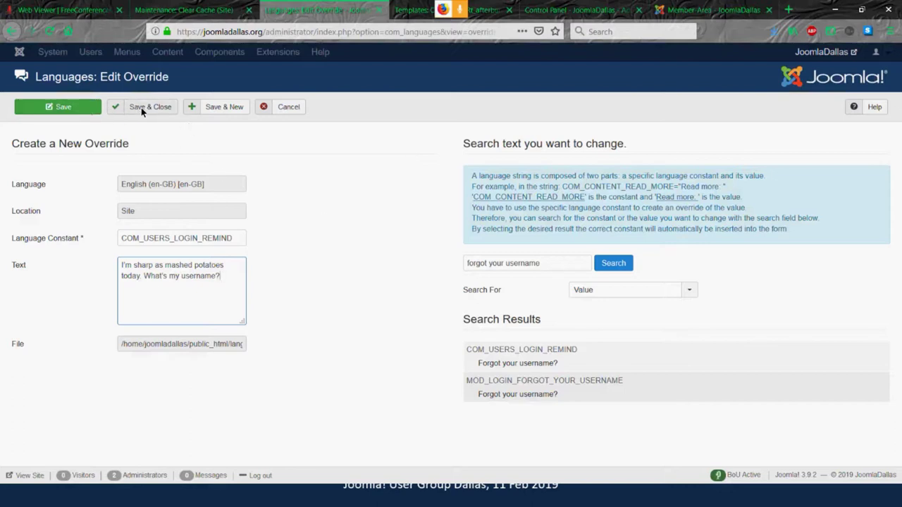
pyautogui.click(85, 109)
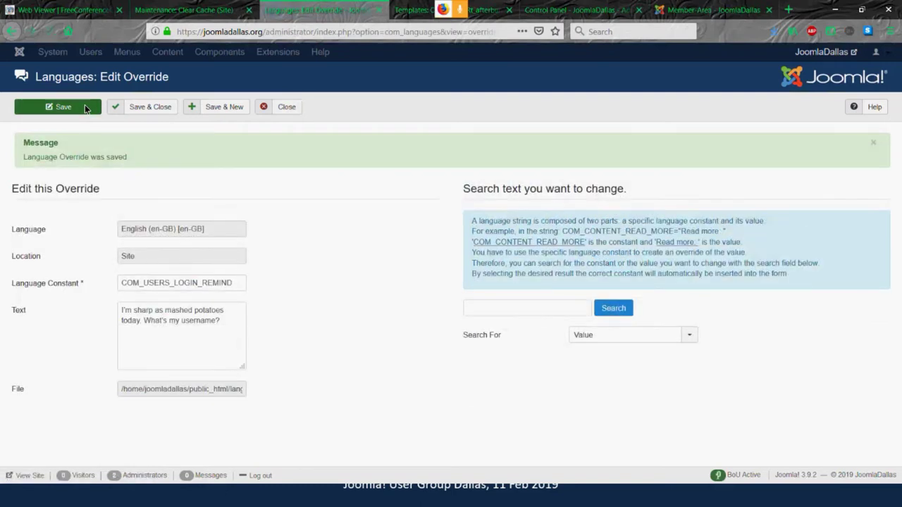
# - Reload the public Member-Area page to check the forgotten-username link's wording, and return to the override editor
pyautogui.click(672, 11)
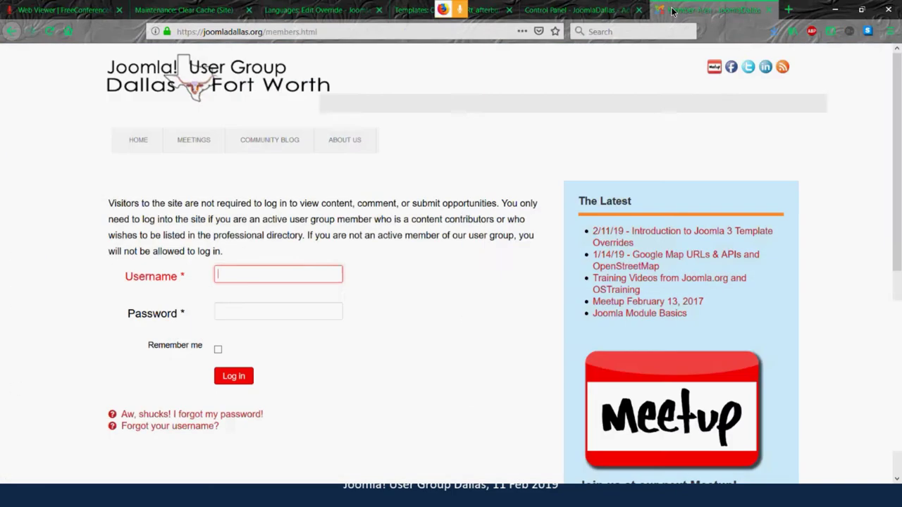
pyautogui.click(51, 31)
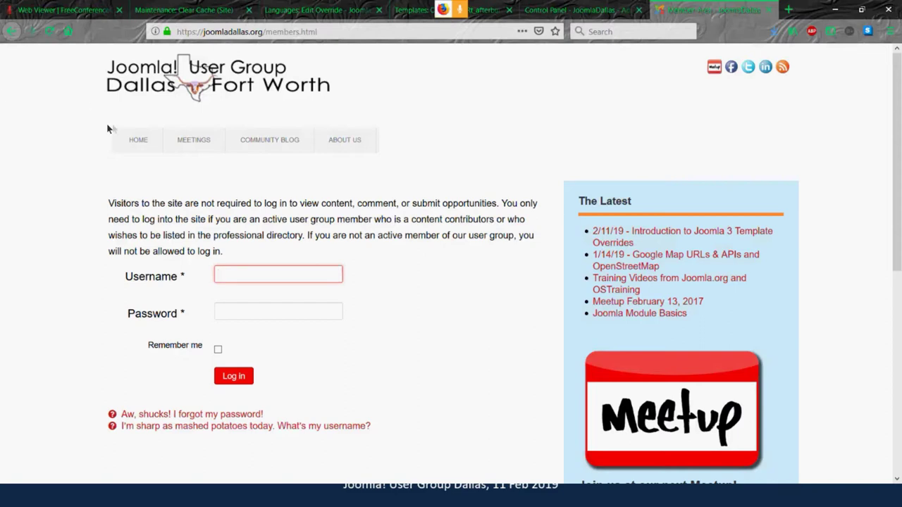
pyautogui.click(63, 216)
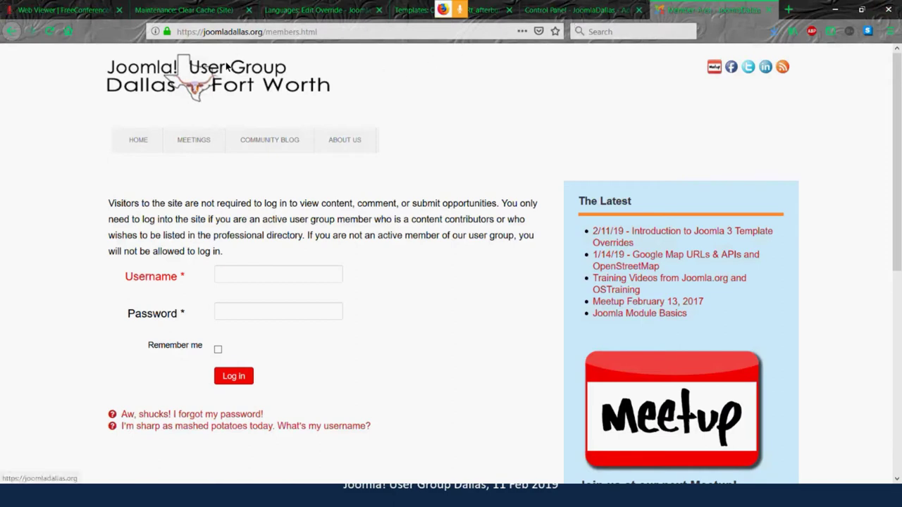
pyautogui.click(307, 12)
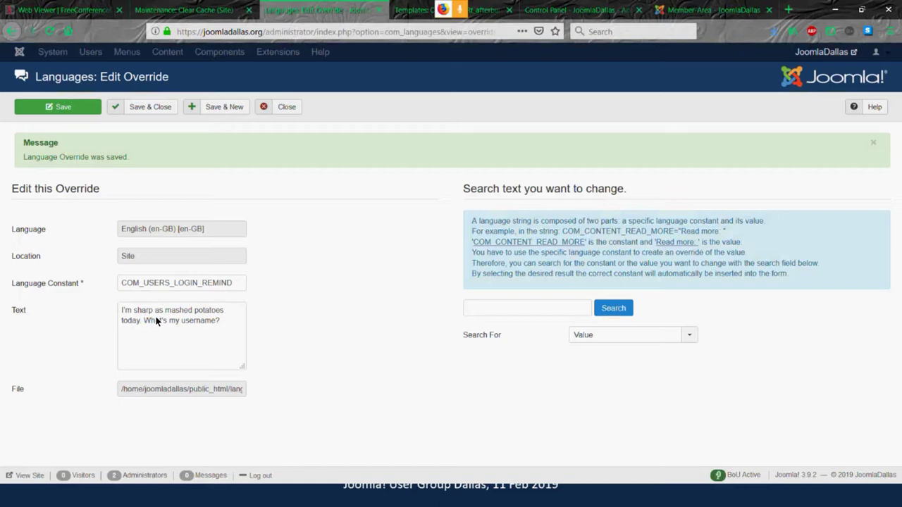
# - Close the saved override and filter the overrides list to Armenian (hy-AM) - Site
pyautogui.click(281, 113)
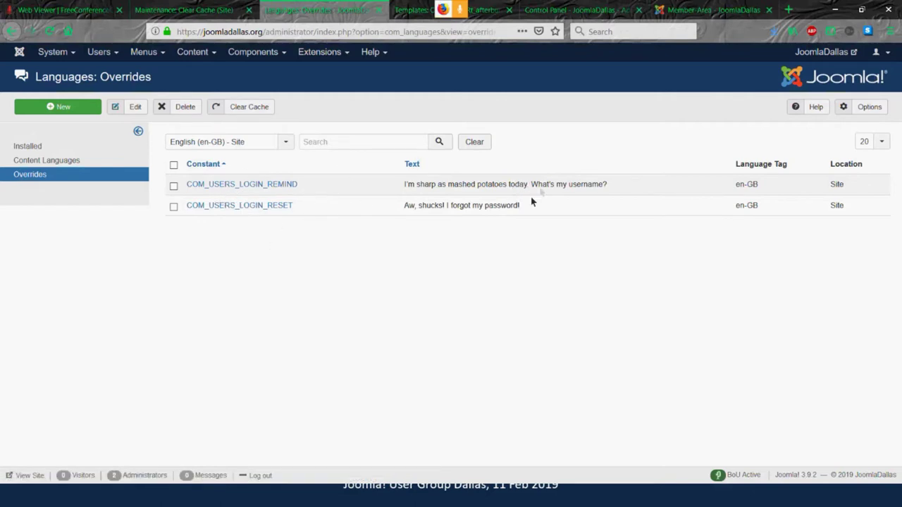
pyautogui.click(285, 143)
pyautogui.click(263, 154)
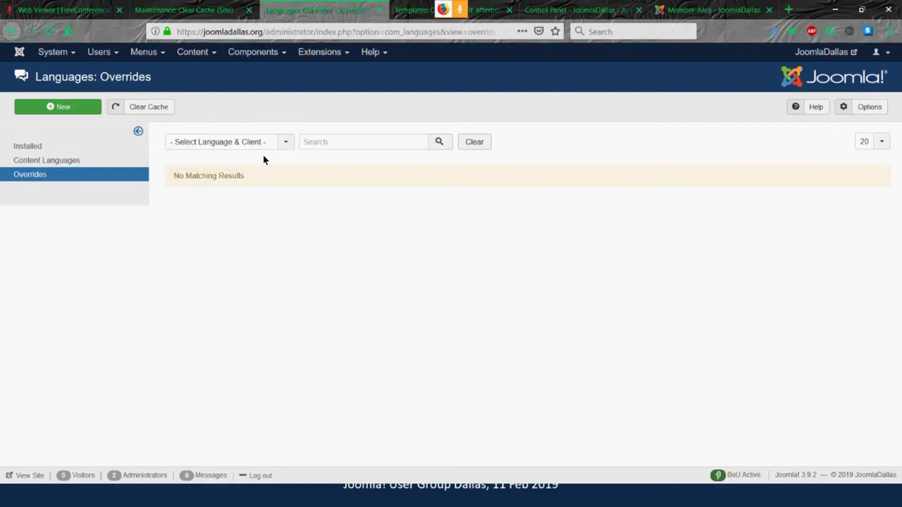
pyautogui.click(284, 146)
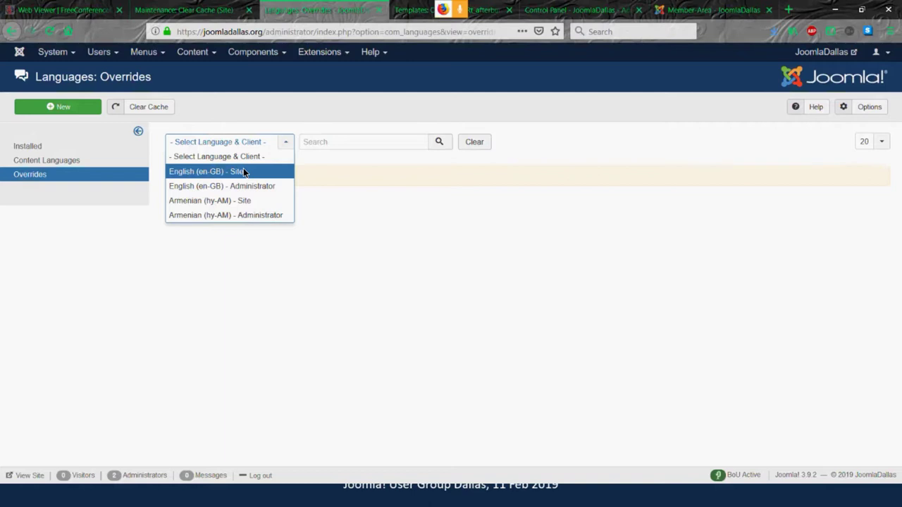
pyautogui.click(222, 202)
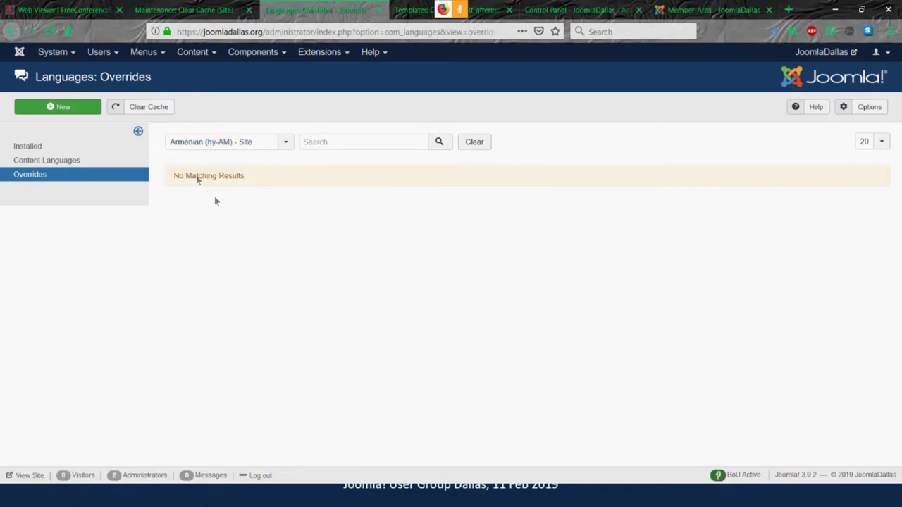
# - Back out of a blank Armenian override and copy the constant COM_USERS_LOGIN_REMIND from the English (en-GB) - Site overrides
pyautogui.click(62, 109)
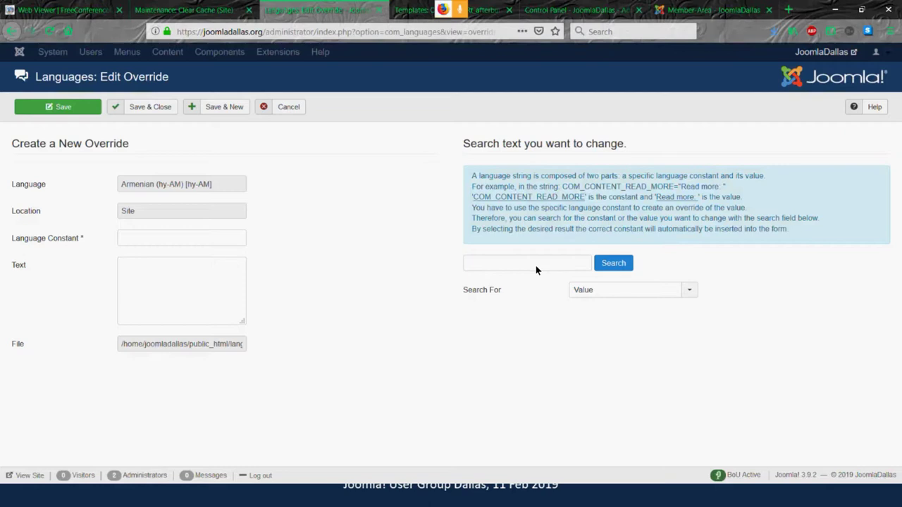
pyautogui.click(286, 108)
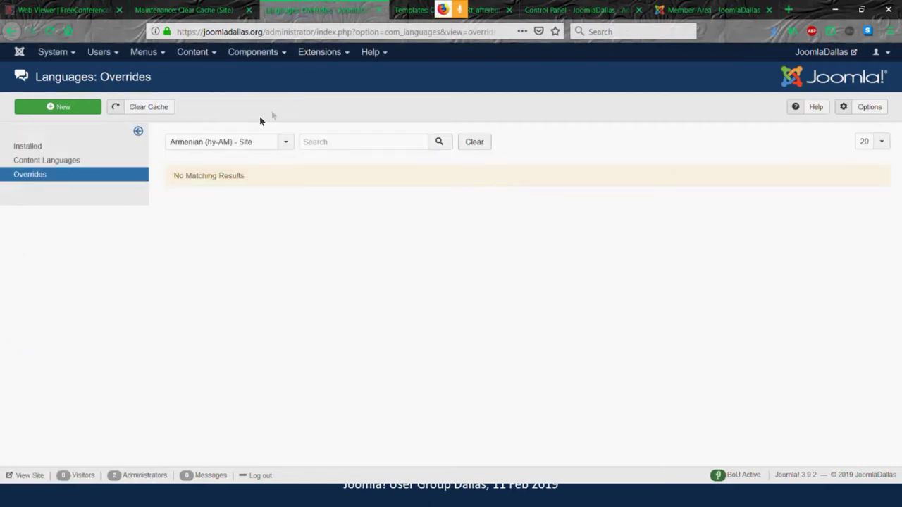
pyautogui.click(283, 142)
pyautogui.click(246, 177)
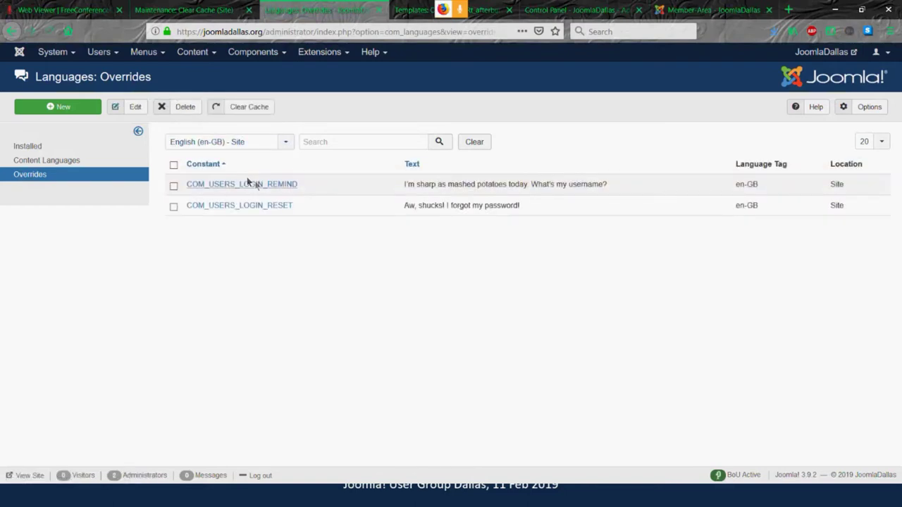
pyautogui.moveTo(305, 185); pyautogui.dragTo(186, 191)
pyautogui.hotkey('ctrl', 'c')
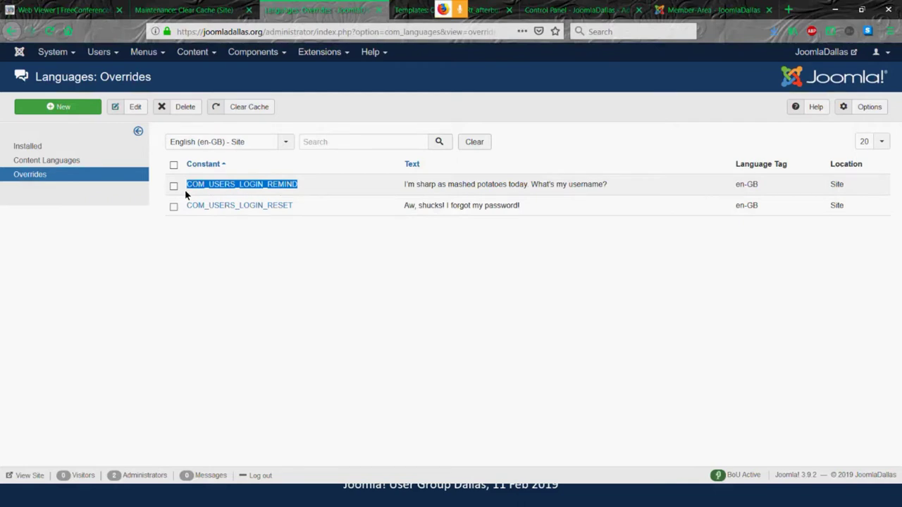
# - Try an Armenian (hy-AM) - Site override by searching constants for COM_USERS_LOGIN_REMIND and choosing the match, and cancel without saving
pyautogui.click(284, 147)
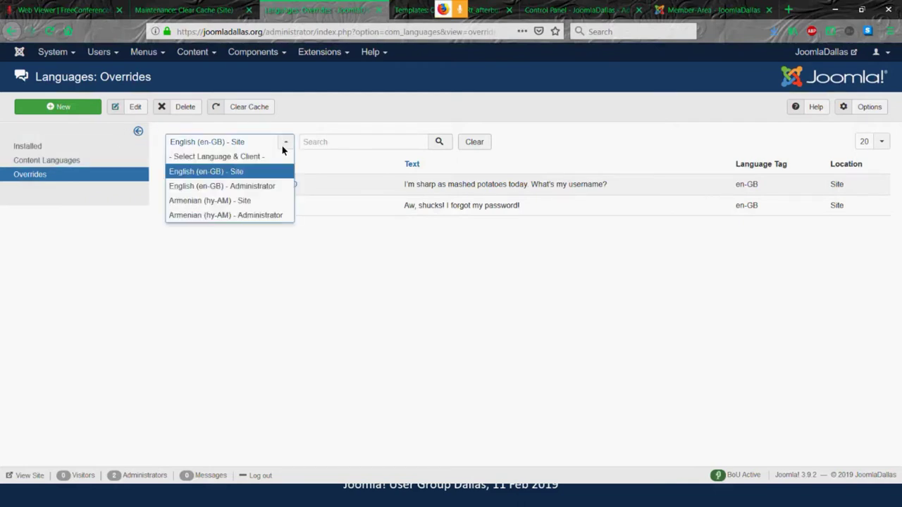
pyautogui.click(242, 200)
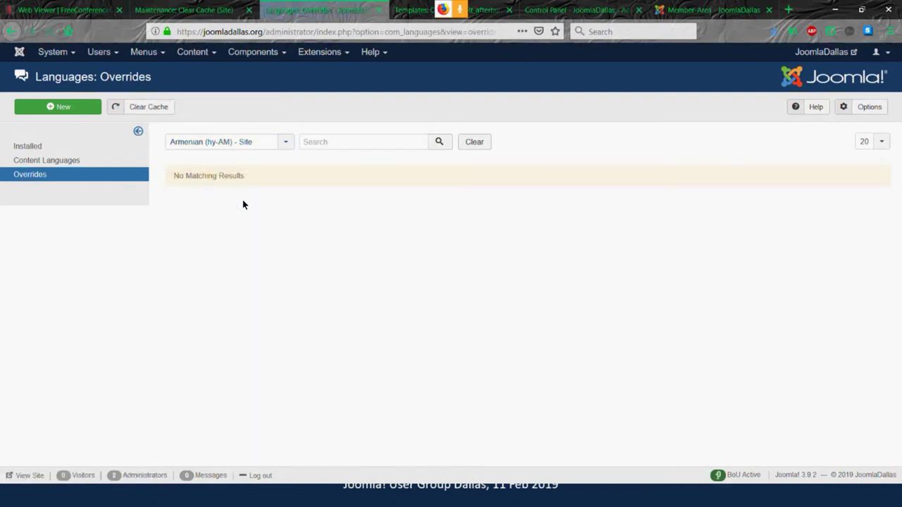
pyautogui.click(62, 109)
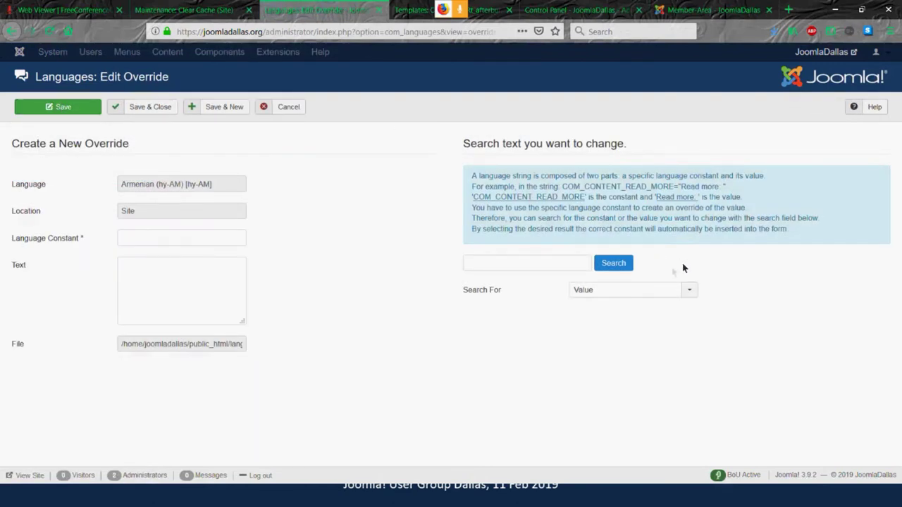
pyautogui.rightClick(689, 296)
pyautogui.click(654, 305)
pyautogui.click(654, 304)
pyautogui.click(572, 263)
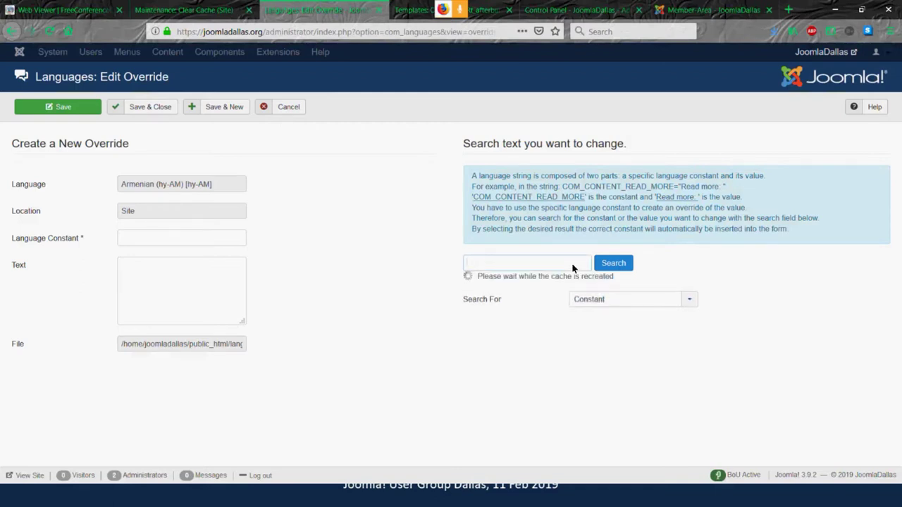
pyautogui.hotkey('ctrl', 'v')
pyautogui.click(604, 268)
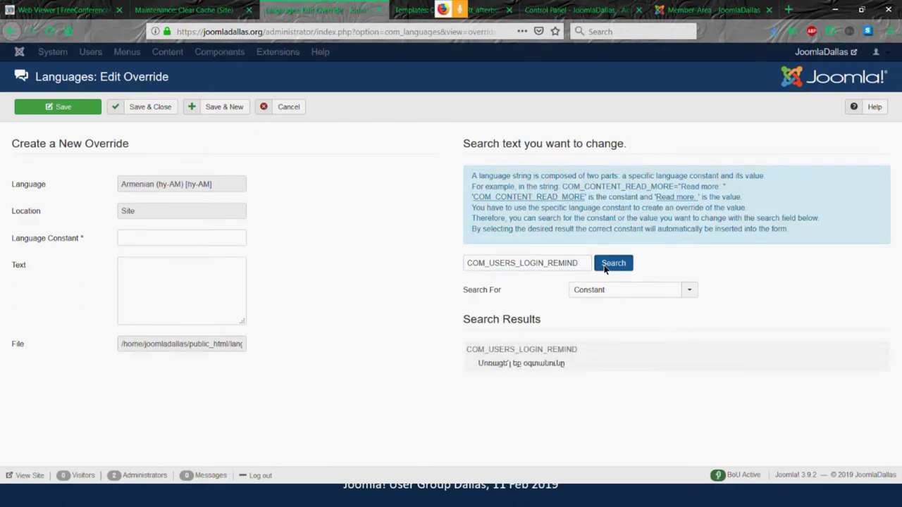
pyautogui.click(551, 352)
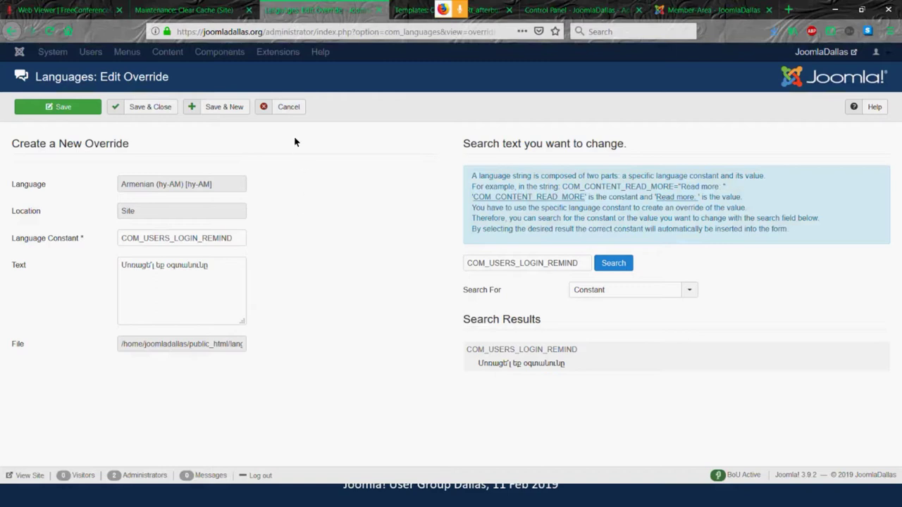
pyautogui.click(286, 110)
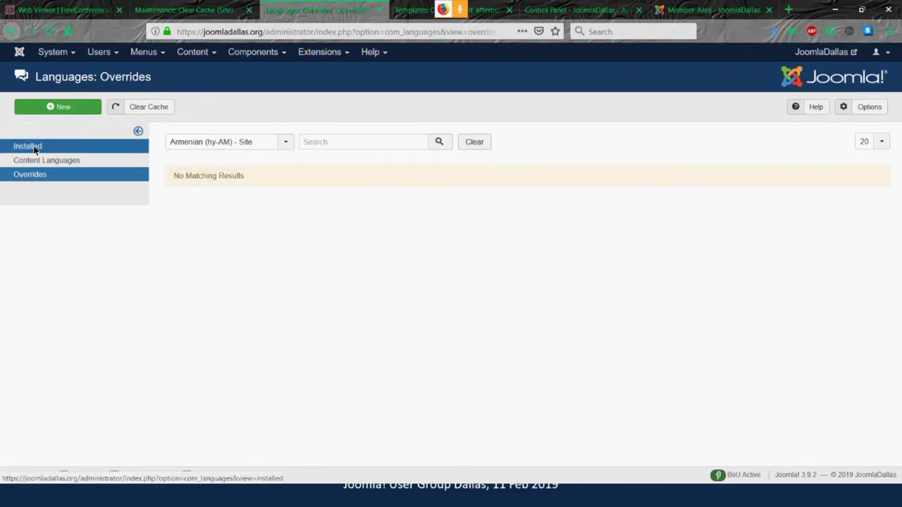
# - Switch to the presentation, minimizing the image css notes.txt window, and advance to the "3) Template Override of Files" slide
pyautogui.hotkey('alt', 'Tab')
pyautogui.press('Tab')
pyautogui.press('Down')
pyautogui.press('Up')
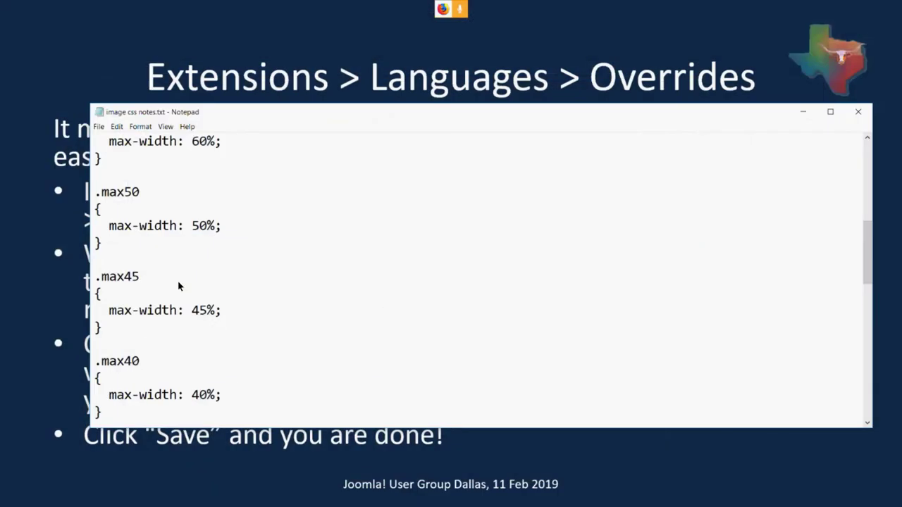
pyautogui.click(804, 111)
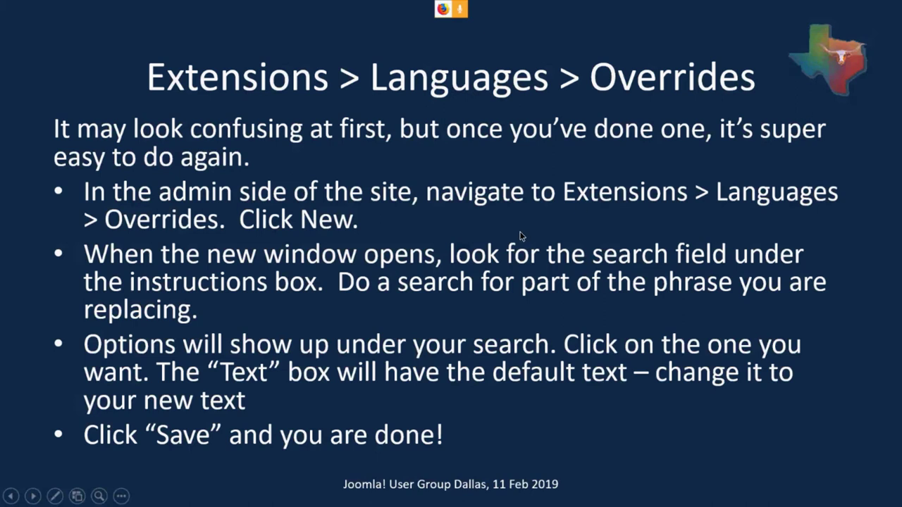
pyautogui.press('Right')
pyautogui.press('Right')
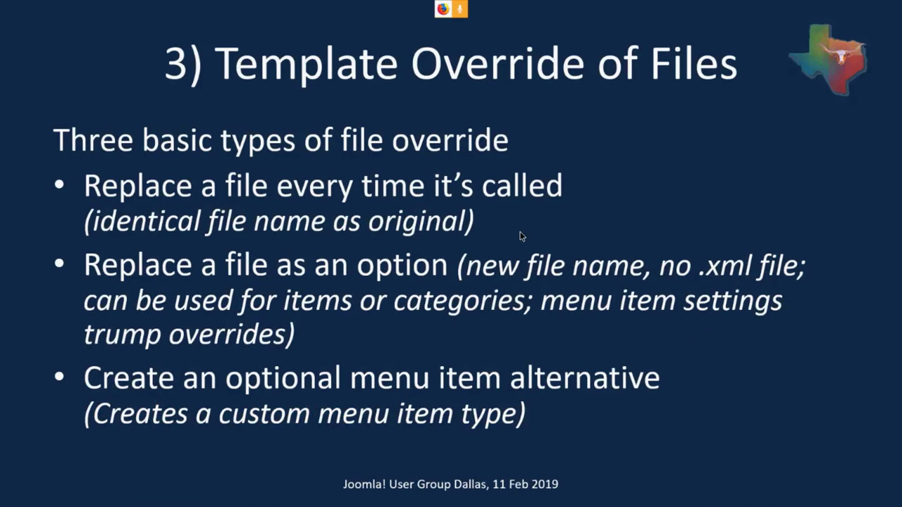
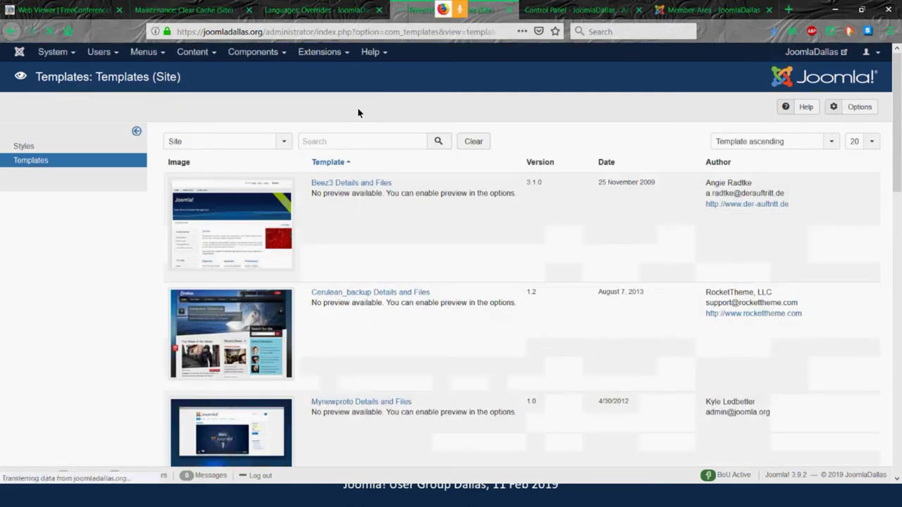
# - In the site's template styles, briefly select Afterburner2 - Default (2), and open the Rt_grunge template for customising
pyautogui.click(17, 148)
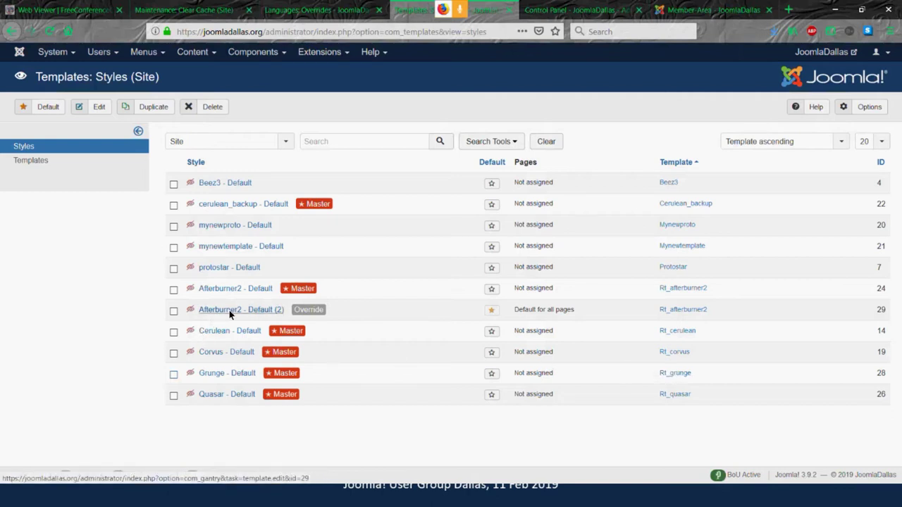
pyautogui.click(174, 311)
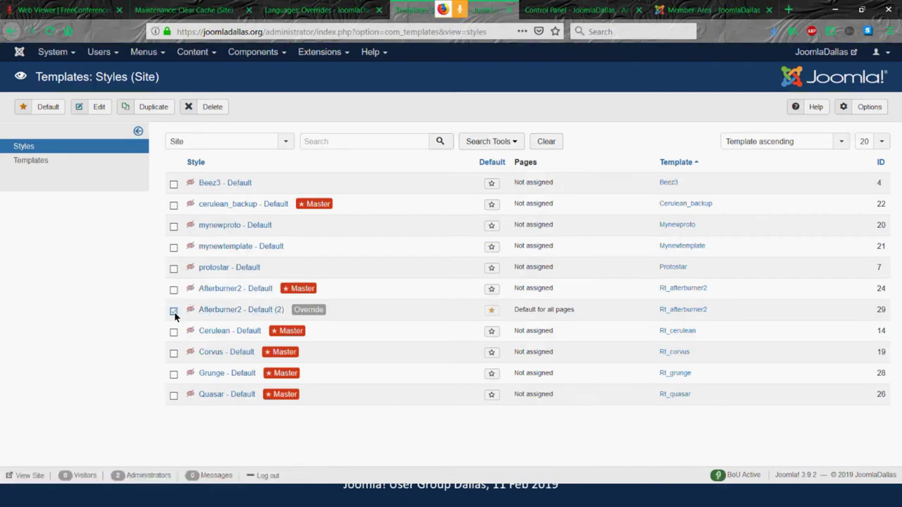
pyautogui.click(152, 106)
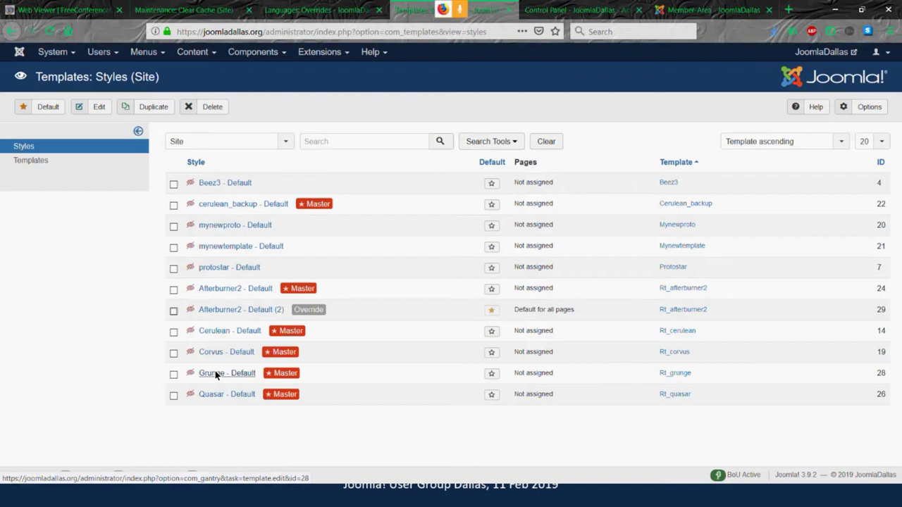
pyautogui.click(671, 377)
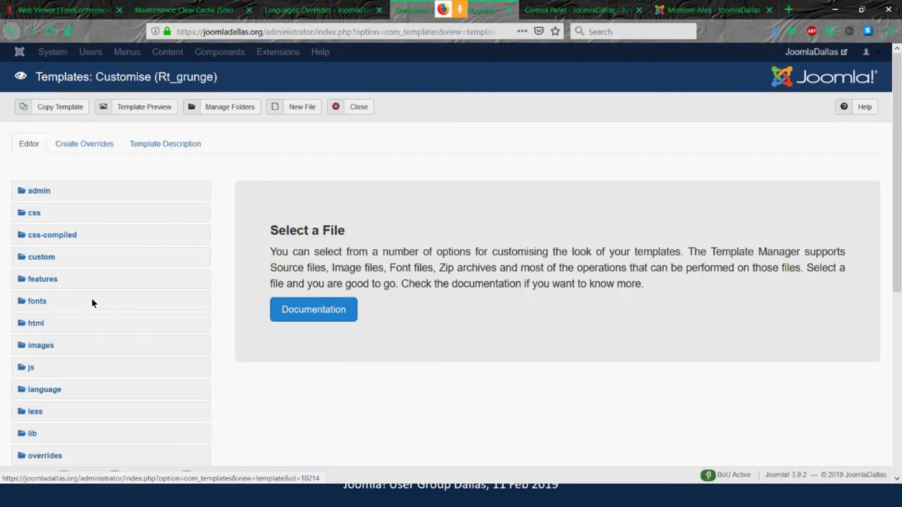
# - Examine the override folders in the Rt_grunge template's html folder, expanding com_contact and its categories and contact subfolders
pyautogui.click(32, 326)
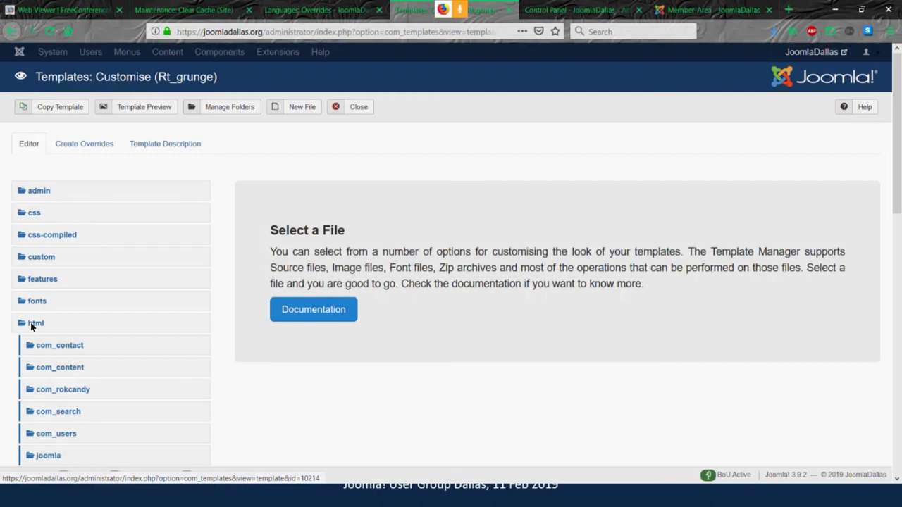
pyautogui.moveTo(897, 127)
pyautogui.mouseDown()
pyautogui.moveTo(897, 195)
pyautogui.moveTo(895, 134)
pyautogui.mouseUp()
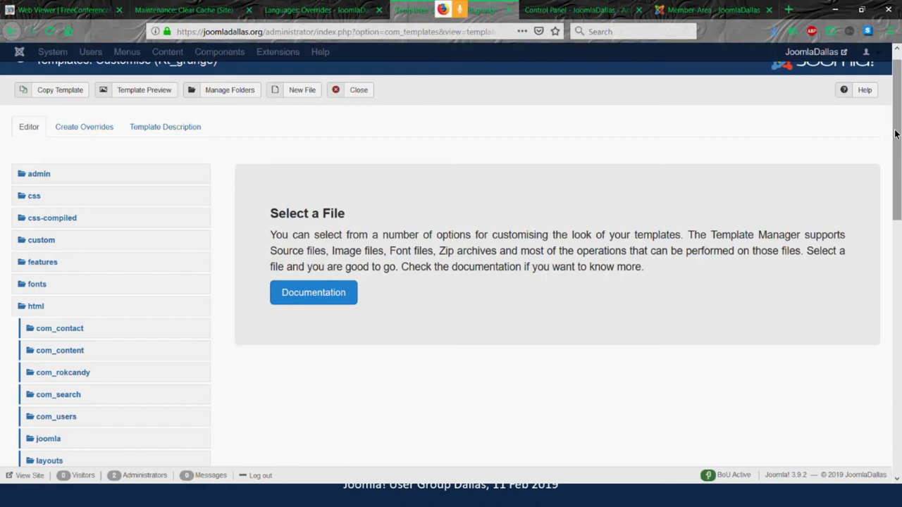
pyautogui.moveTo(896, 134); pyautogui.dragTo(900, 168)
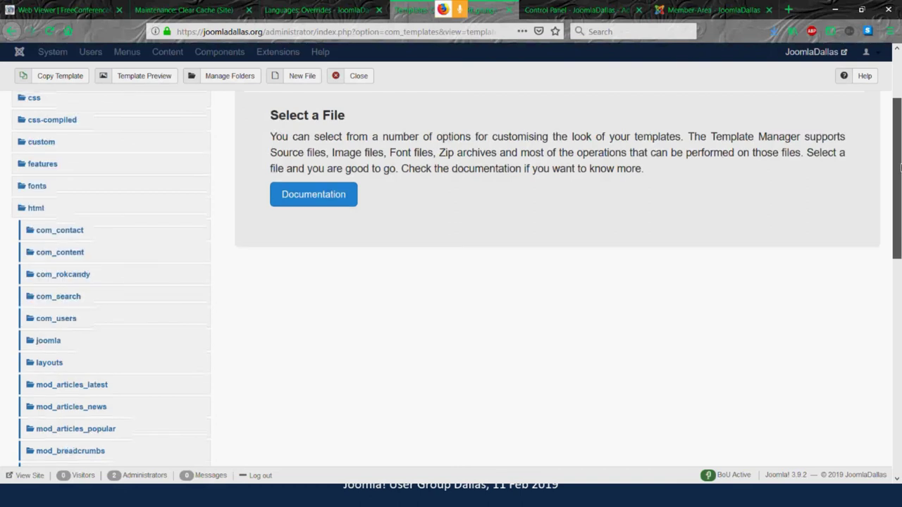
pyautogui.moveTo(900, 168); pyautogui.dragTo(899, 123)
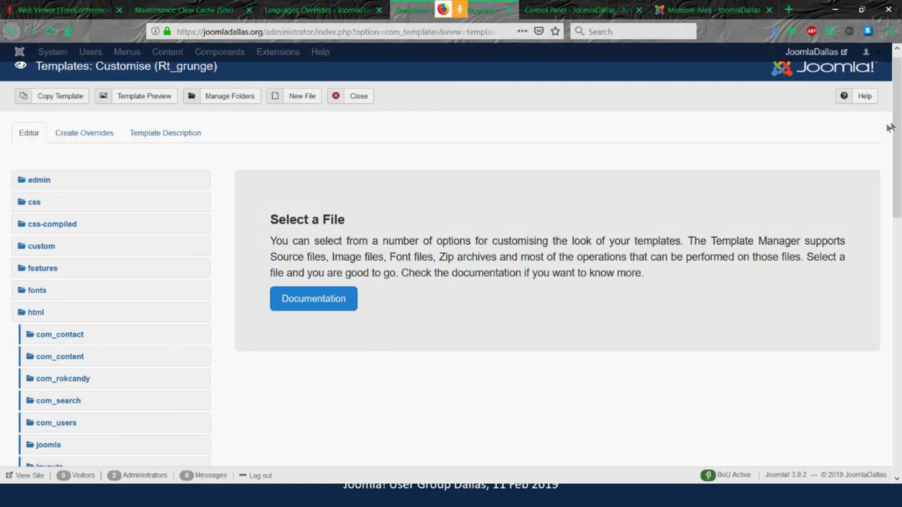
pyautogui.scroll(-4, 897, 114)
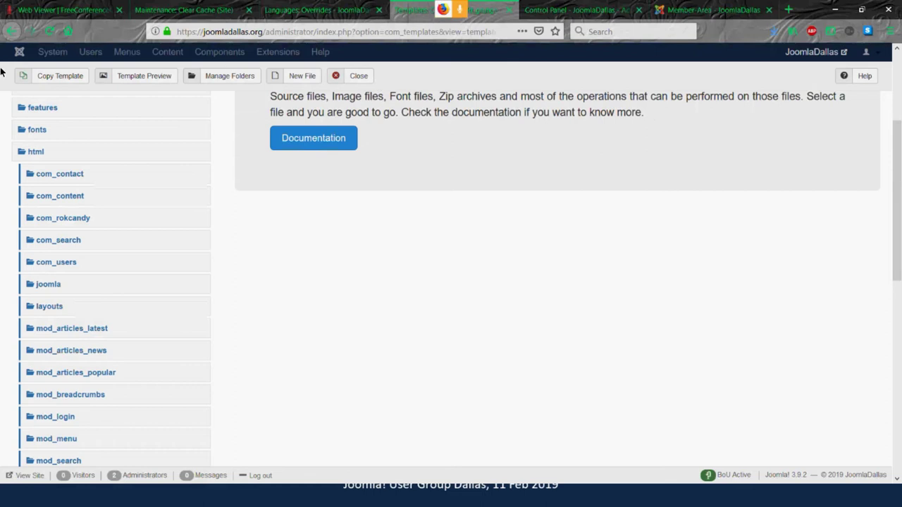
pyautogui.click(65, 176)
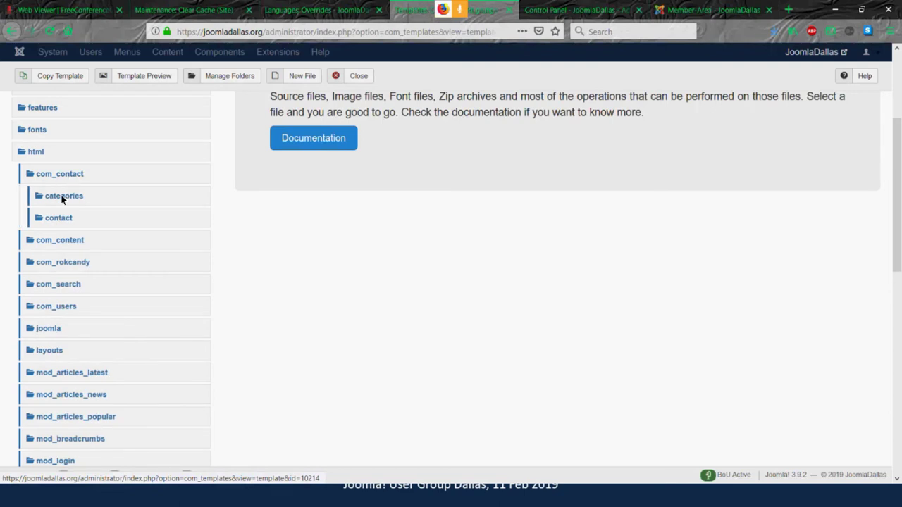
pyautogui.click(62, 197)
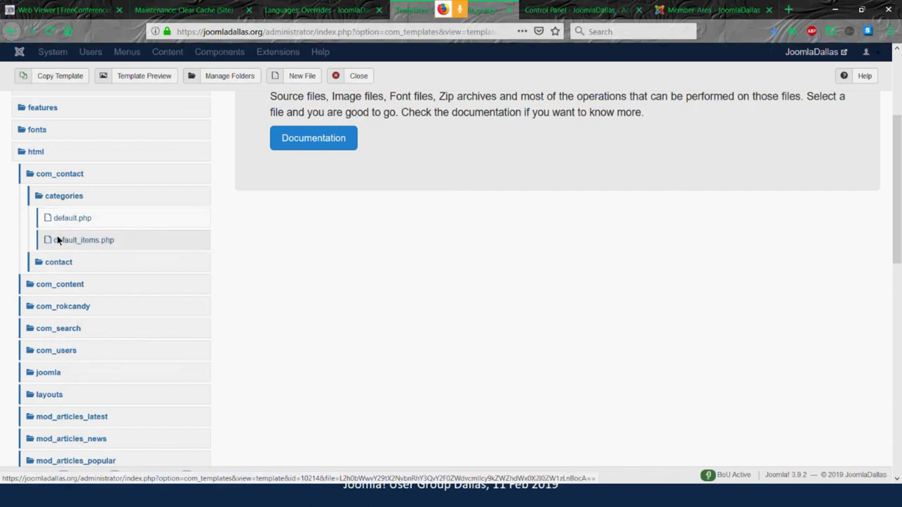
pyautogui.click(58, 262)
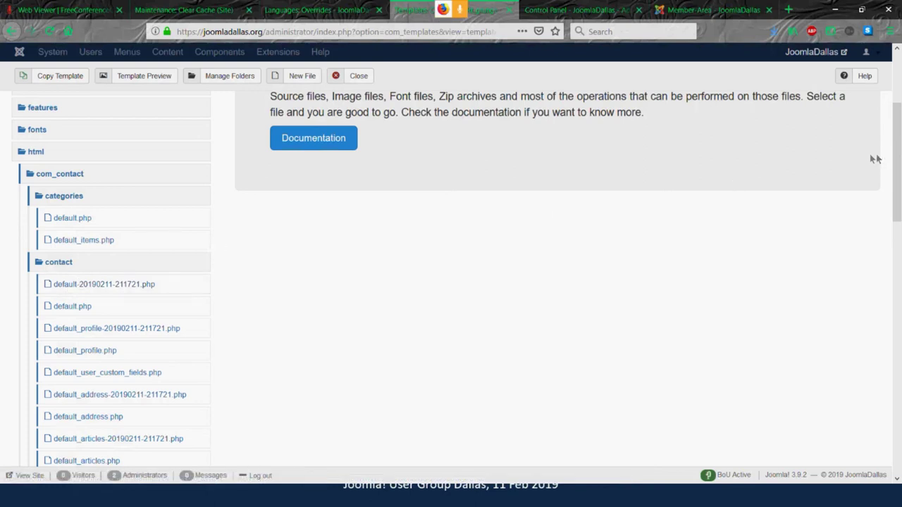
pyautogui.moveTo(896, 131); pyautogui.dragTo(897, 80)
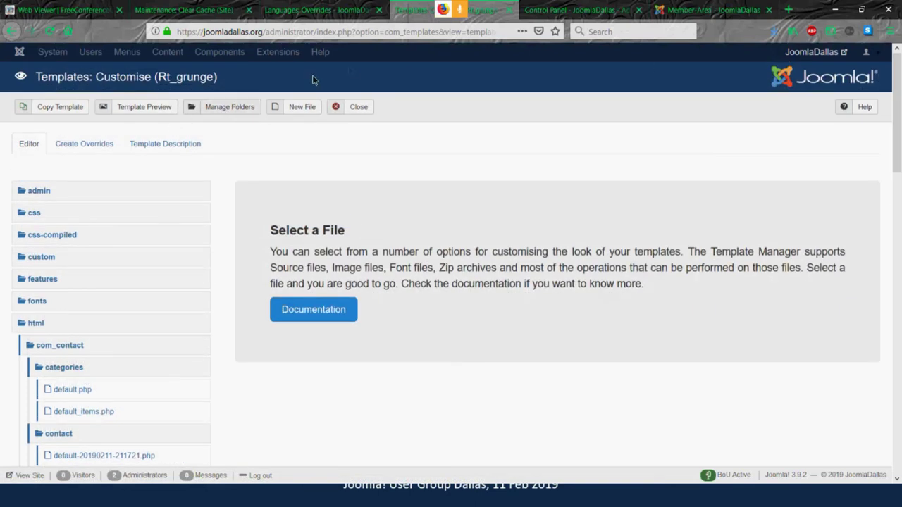
# - Go to the site's Contacts component in the Joomla administration and open the Website Team contact for editing
pyautogui.click(317, 12)
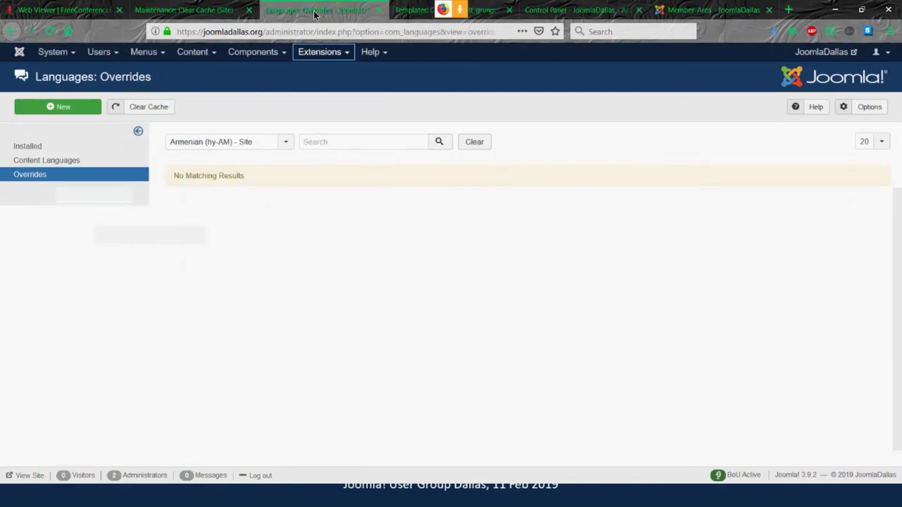
pyautogui.click(307, 53)
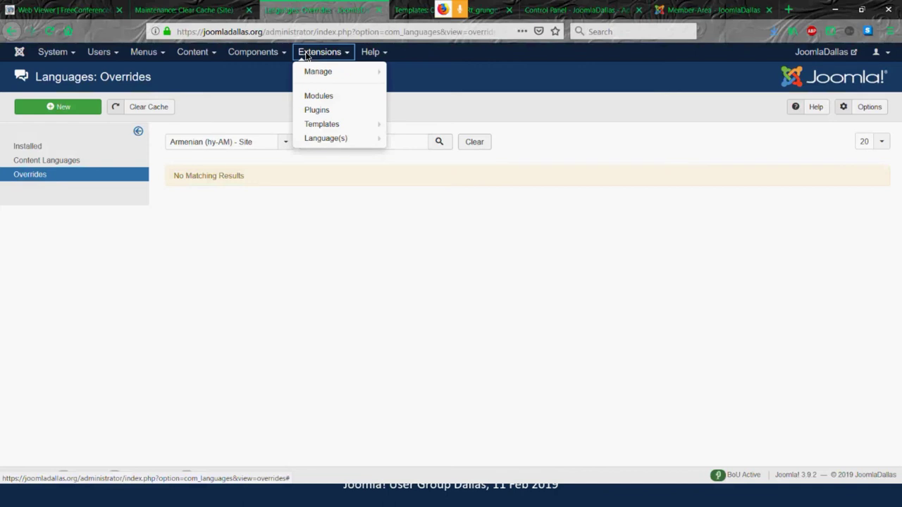
pyautogui.moveTo(150, 57)
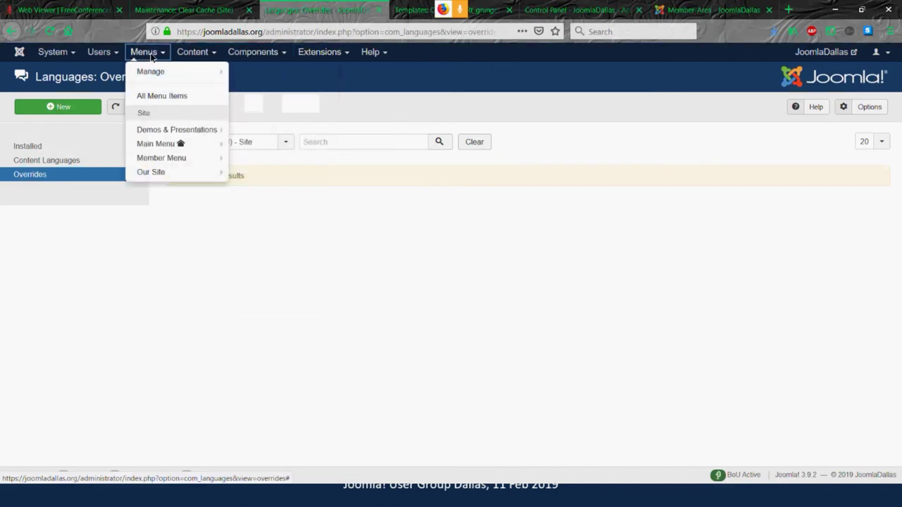
pyautogui.moveTo(180, 57)
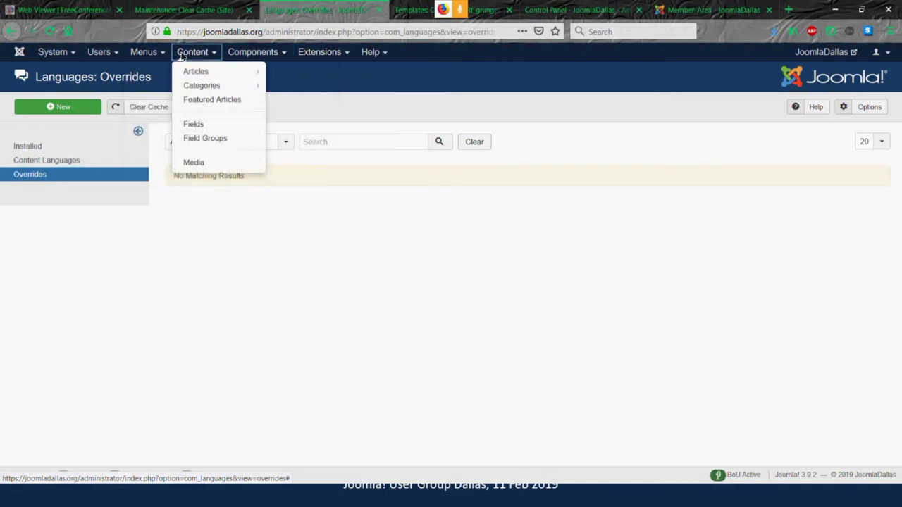
pyautogui.moveTo(243, 56)
pyautogui.moveTo(244, 118)
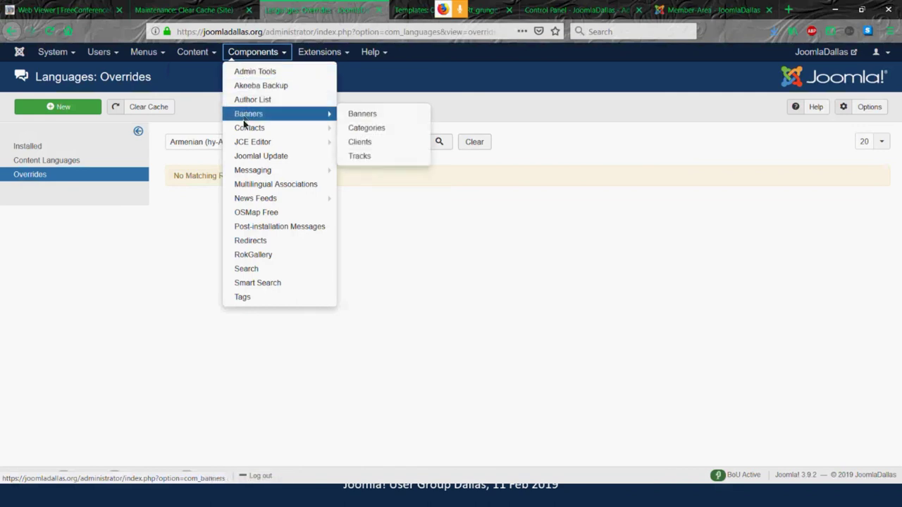
pyautogui.click(277, 127)
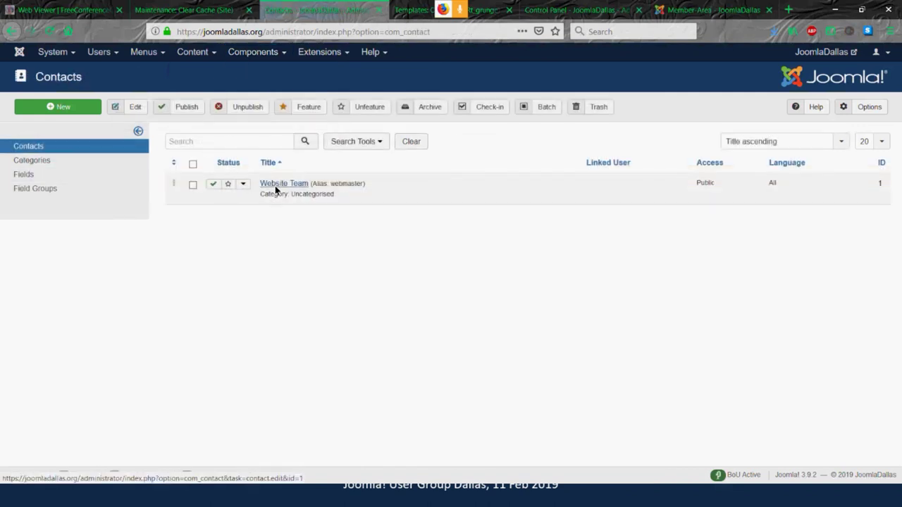
pyautogui.click(275, 185)
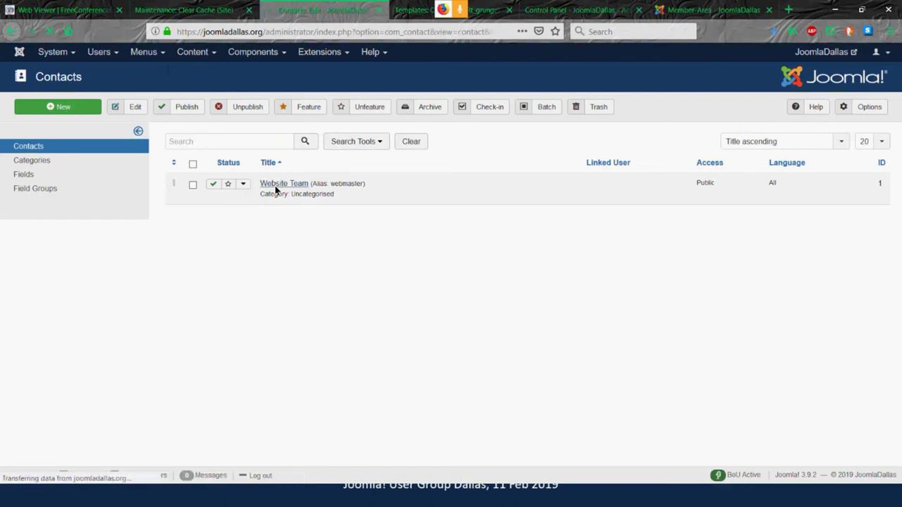
pyautogui.click(232, 173)
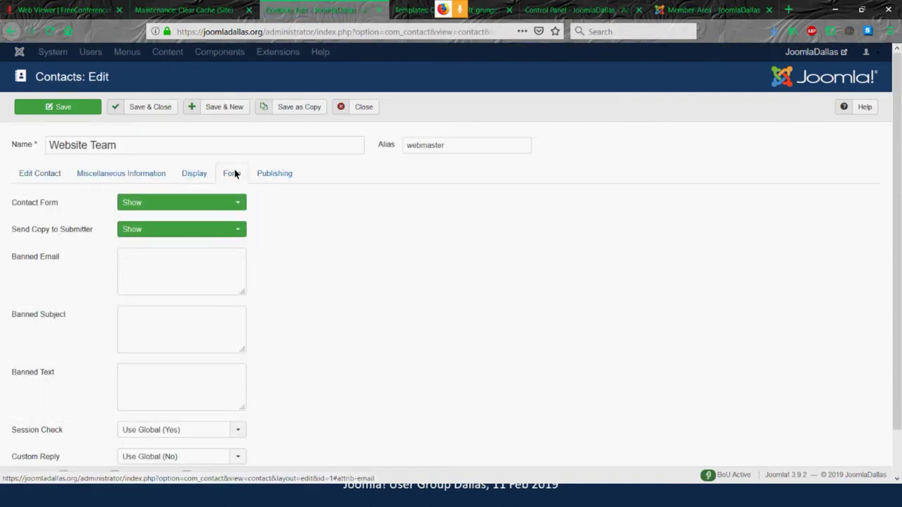
pyautogui.scroll(-2, 897, 311)
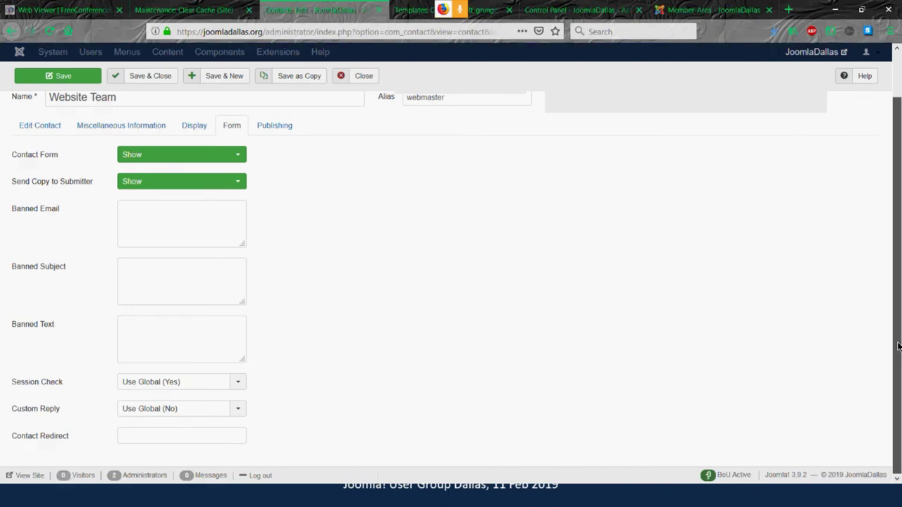
pyautogui.click(183, 125)
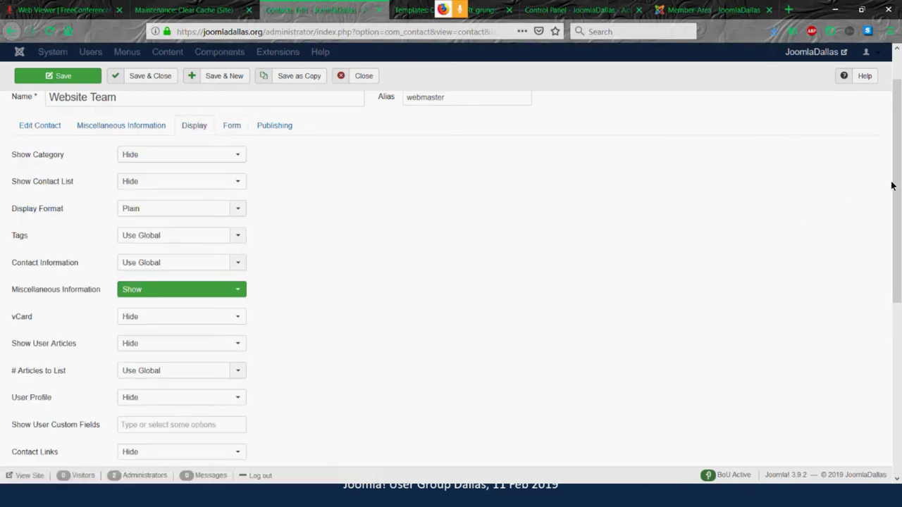
pyautogui.moveTo(896, 185); pyautogui.dragTo(896, 350)
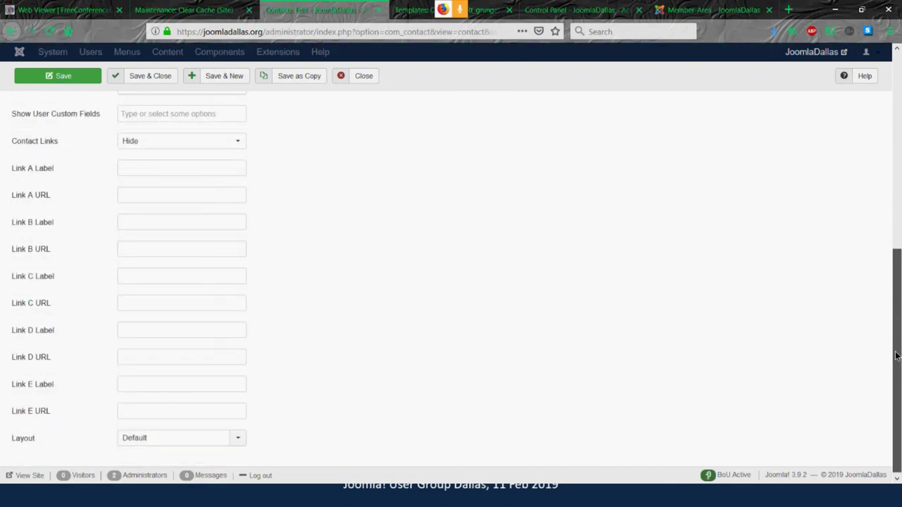
pyautogui.moveTo(899, 348); pyautogui.dragTo(897, 367)
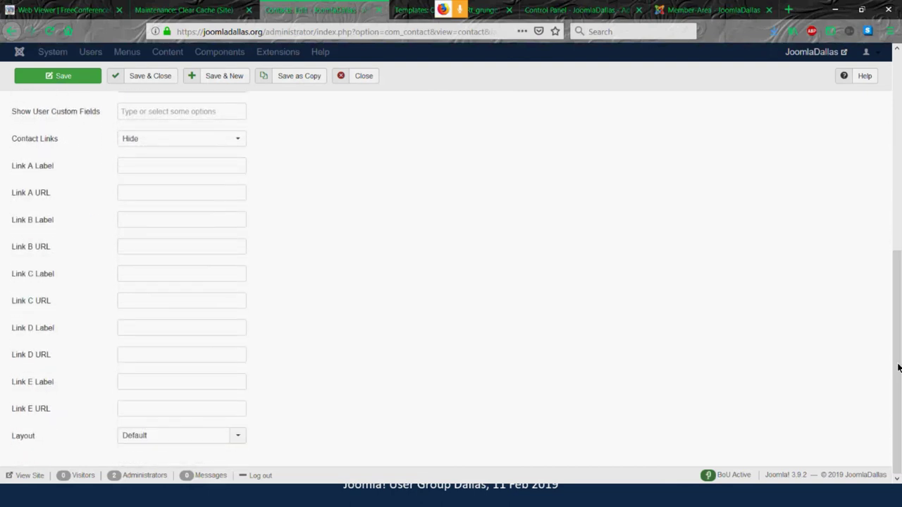
pyautogui.click(242, 440)
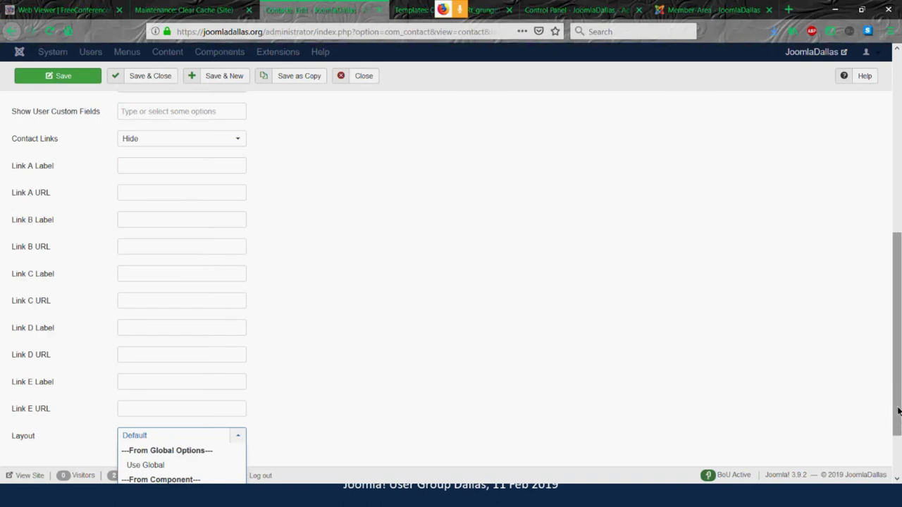
pyautogui.scroll(-2, 451, 282)
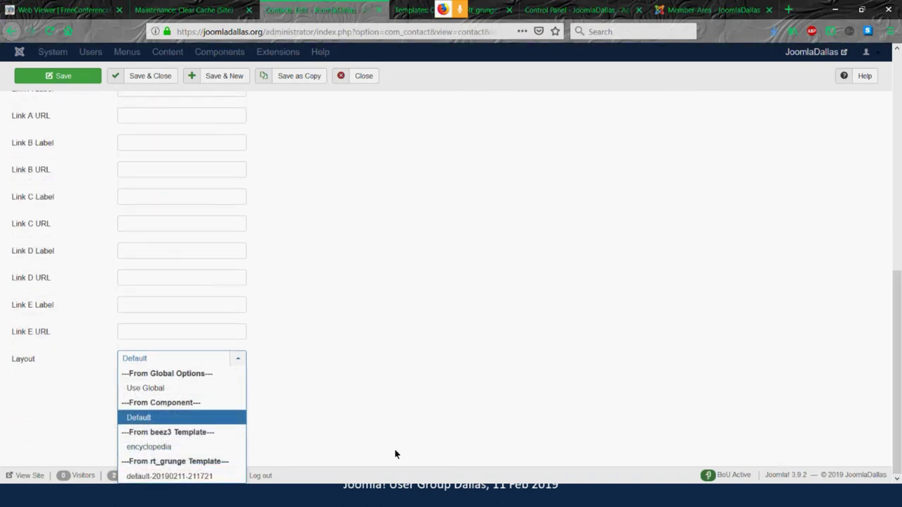
pyautogui.click(161, 477)
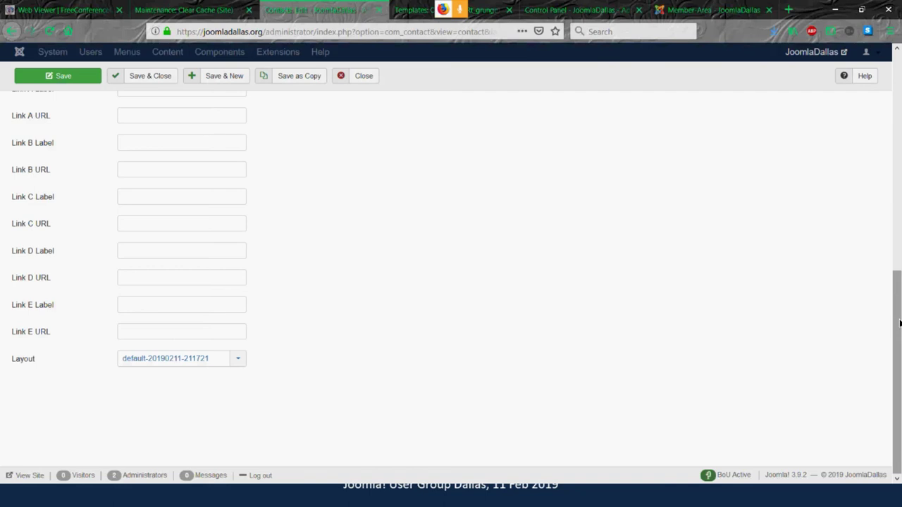
pyautogui.moveTo(899, 323); pyautogui.dragTo(896, 48)
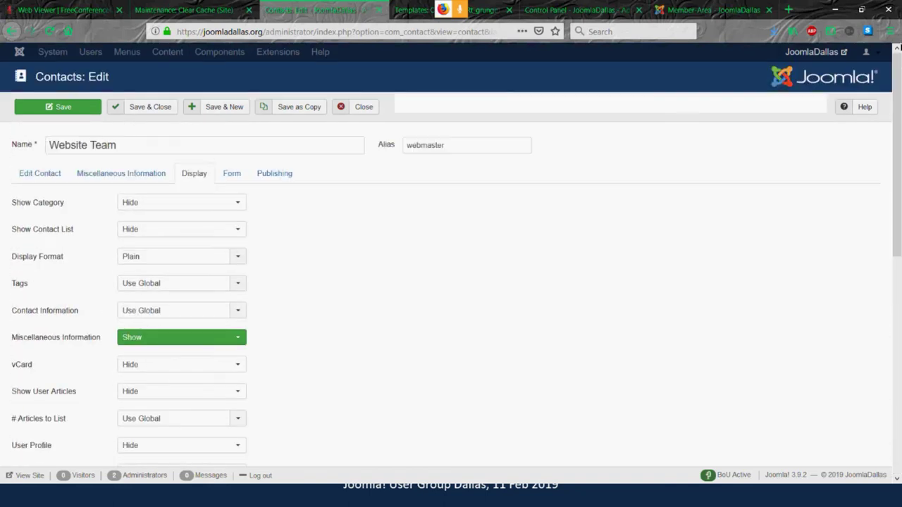
pyautogui.moveTo(896, 47); pyautogui.dragTo(896, 275)
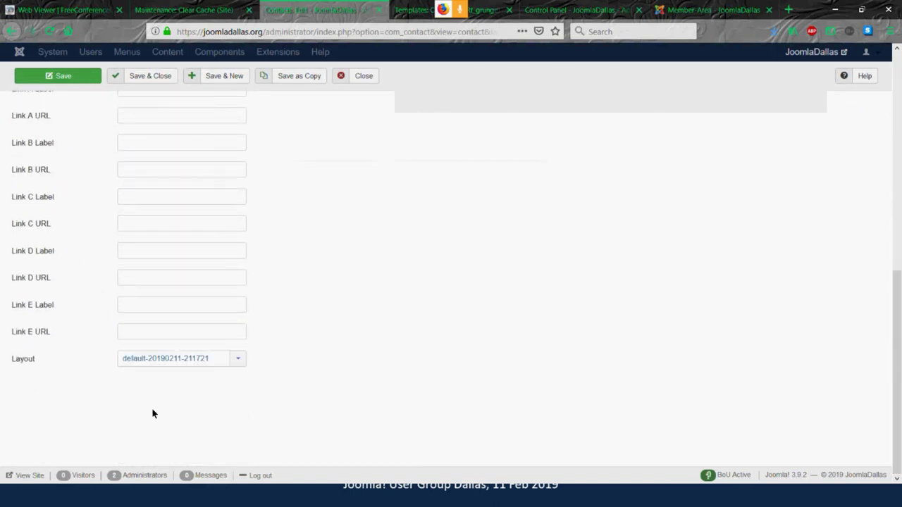
pyautogui.click(240, 358)
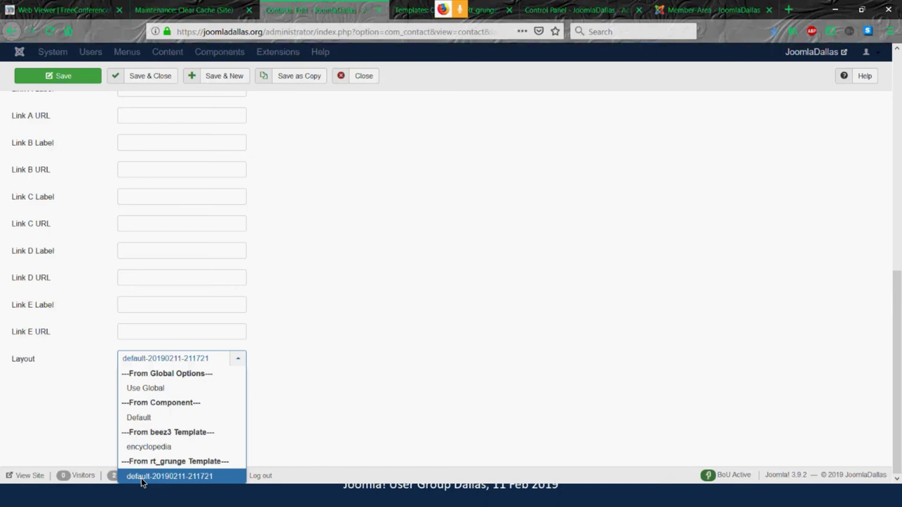
# - Return to the Rt_grunge template's customise page, collapse its com_contact folder, and switch to the Template Overrides slide show
pyautogui.click(547, 13)
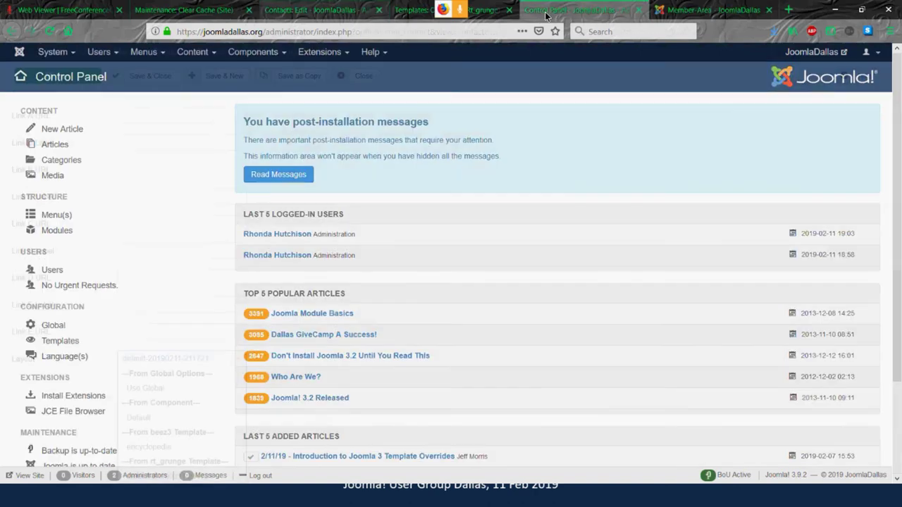
pyautogui.click(402, 16)
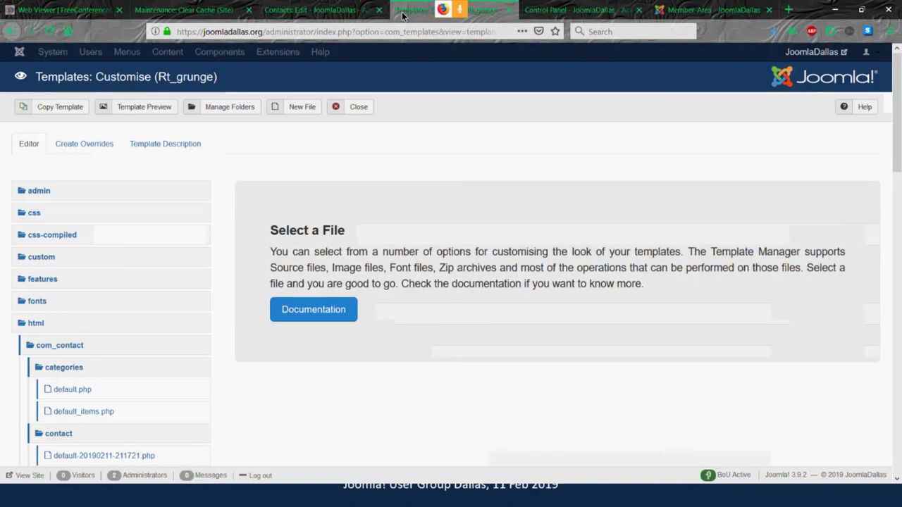
pyautogui.click(39, 346)
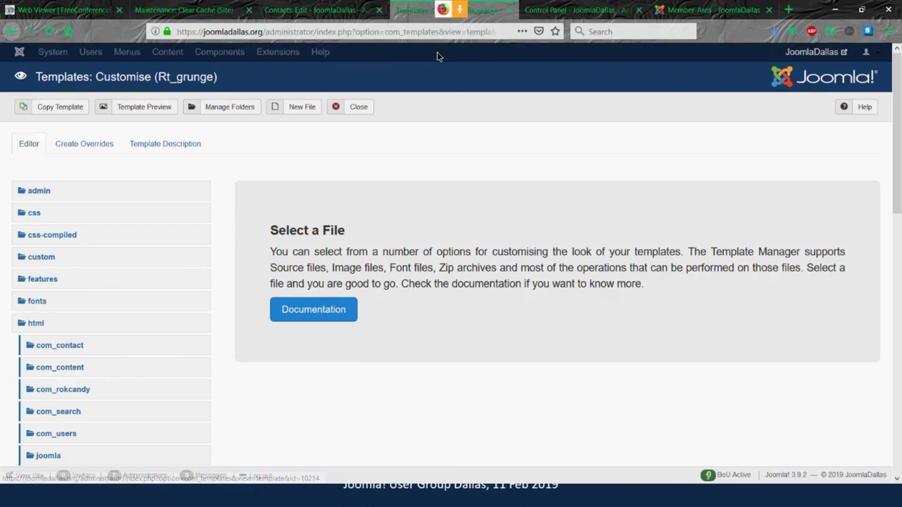
pyautogui.hotkey('alt', 'Tab')
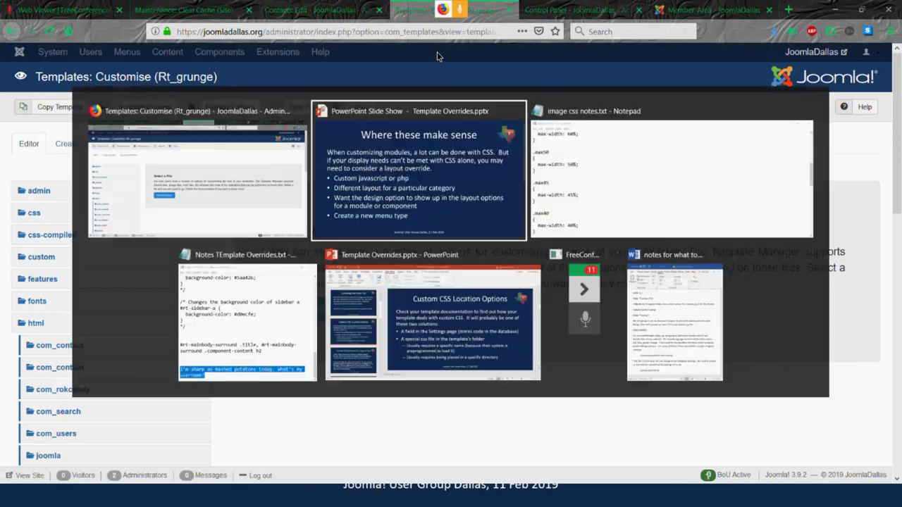